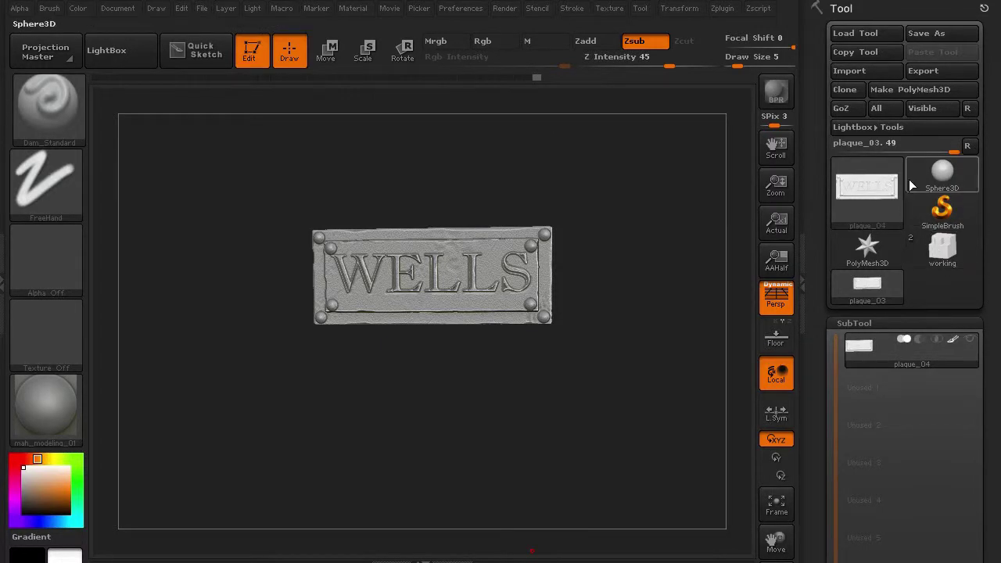
# Load the Dyna_Cube.ZTL tool.
pyautogui.click(853, 34)
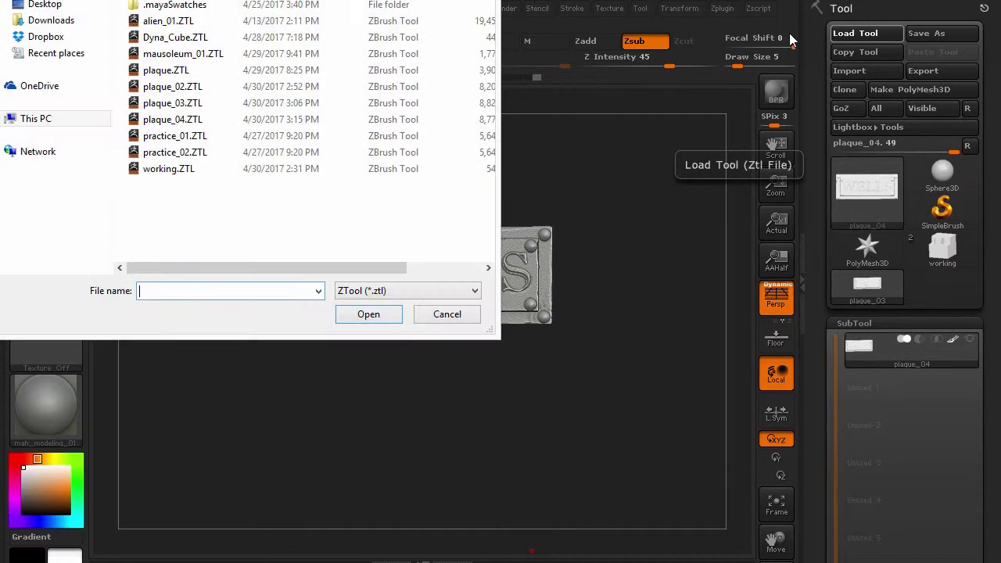
pyautogui.click(175, 38)
pyautogui.click(349, 317)
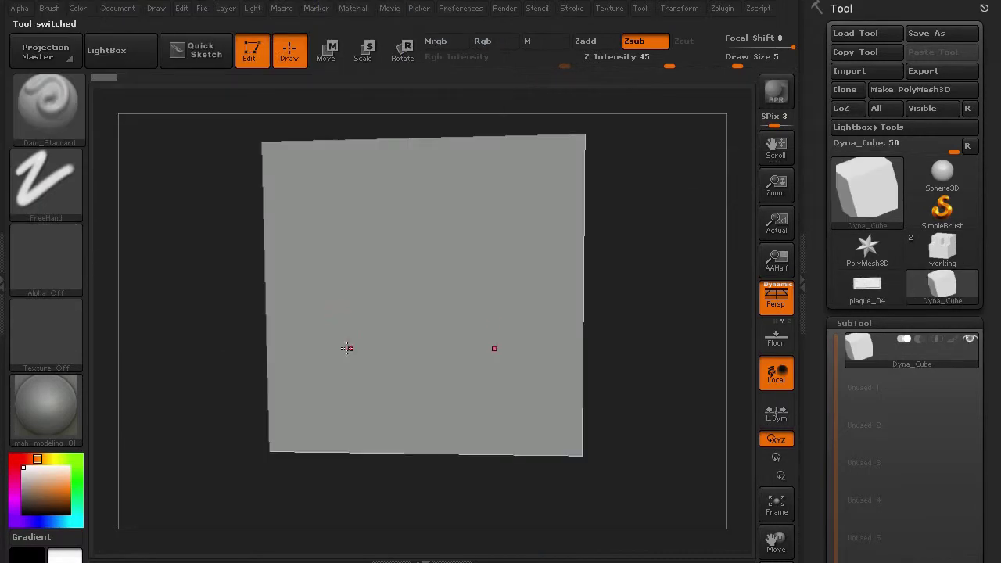
# Show the cube's polygon wireframe and duplicate the Dyna_Cube subtool.
pyautogui.moveTo(227, 358); pyautogui.dragTo(228, 485)
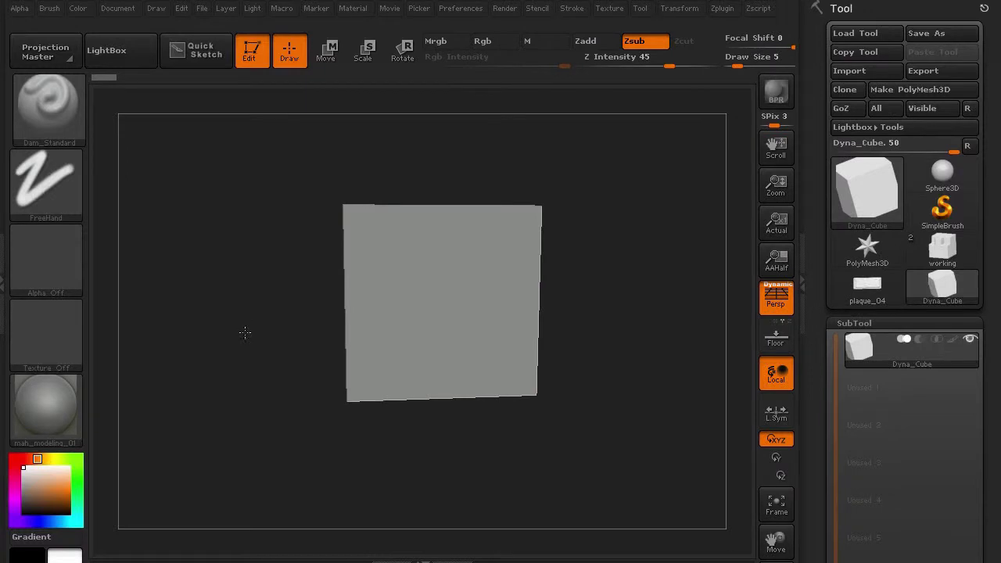
pyautogui.moveTo(244, 331); pyautogui.dragTo(221, 297)
pyautogui.hotkey('shift', 'f')
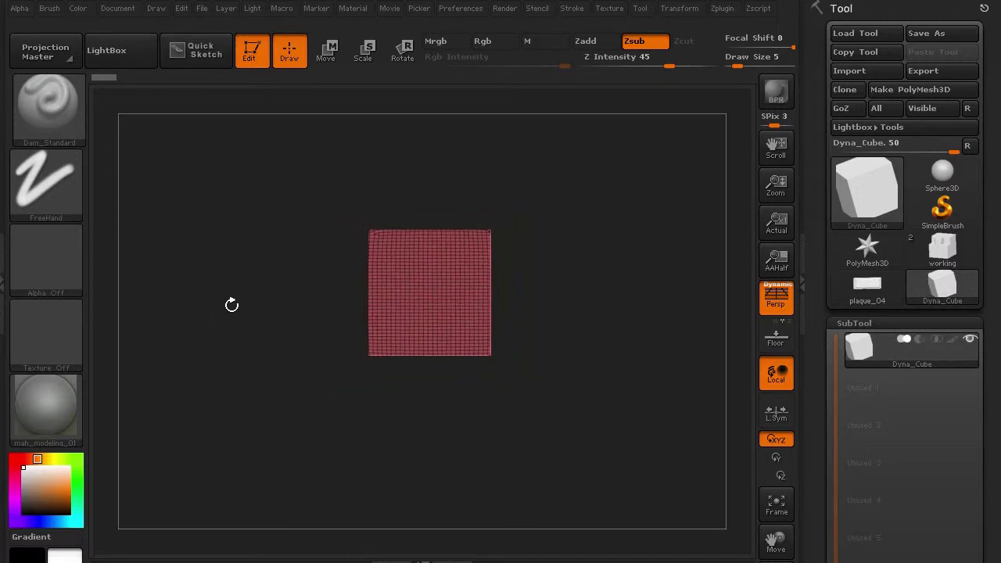
pyautogui.scroll(-6, 818, 313)
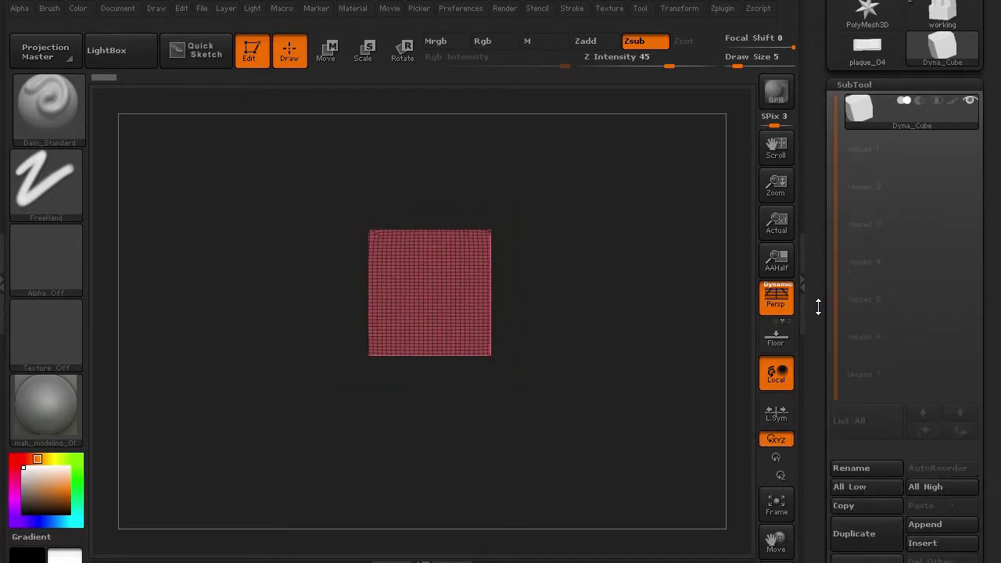
pyautogui.click(853, 447)
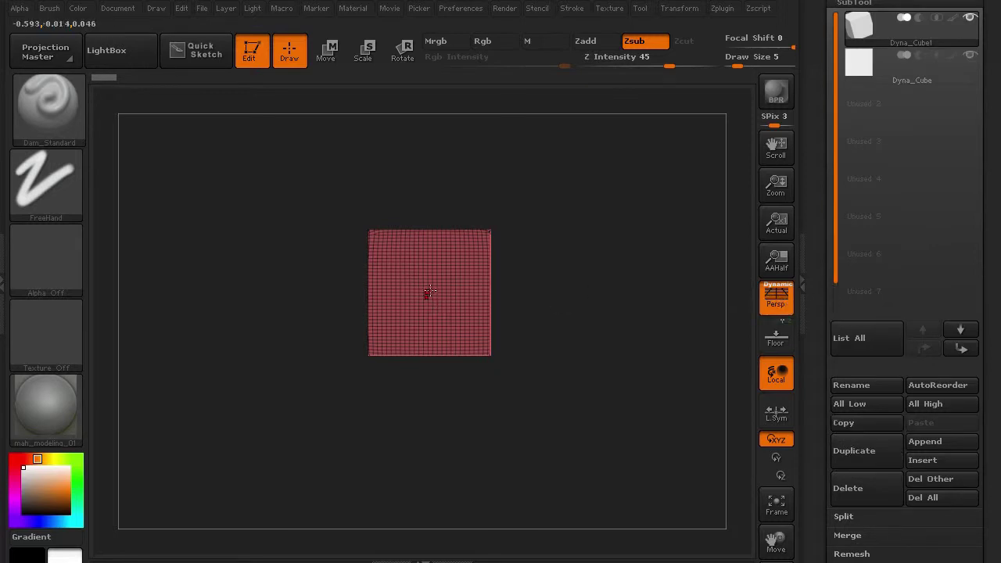
# Turn off perspective and move the duplicate cube sideways until it sits flush against the original cube's side.
pyautogui.press('w')
pyautogui.moveTo(423, 278); pyautogui.dragTo(221, 284)
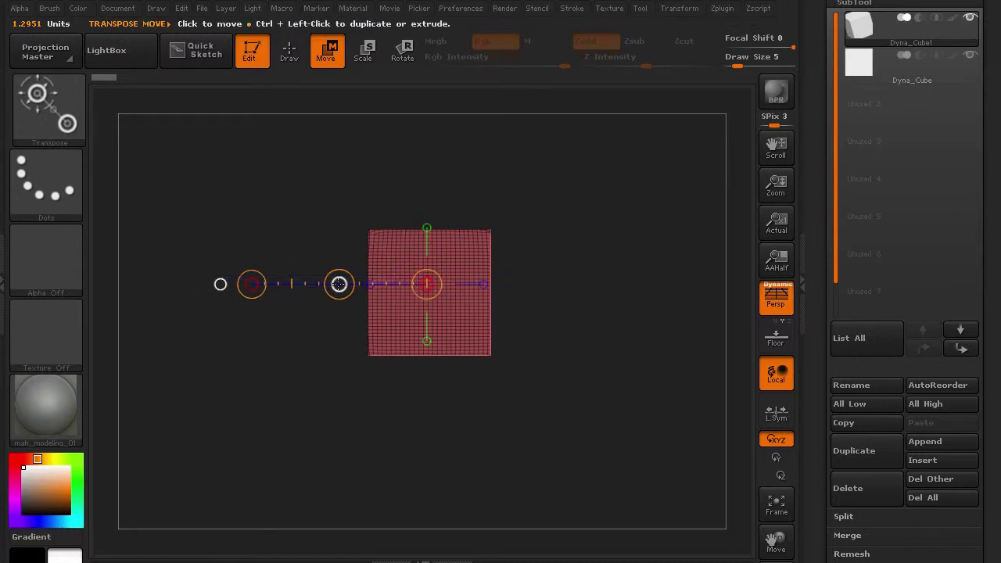
pyautogui.keyDown('ctrl'); pyautogui.moveTo(338, 284); pyautogui.dragTo(447, 291); pyautogui.keyUp('ctrl')
pyautogui.press('p')
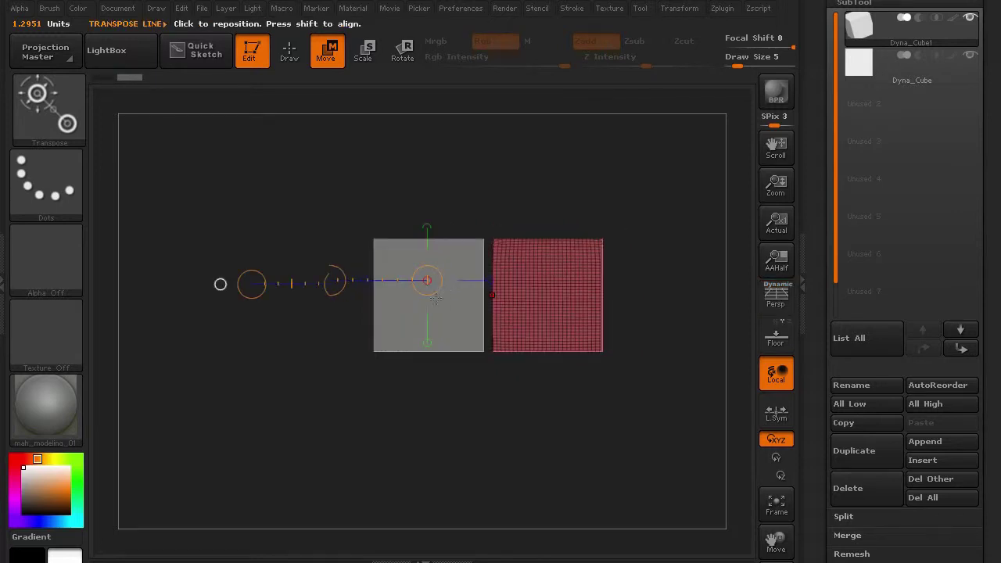
pyautogui.keyDown('alt'); pyautogui.moveTo(292, 336); pyautogui.dragTo(341, 408); pyautogui.keyUp('alt')
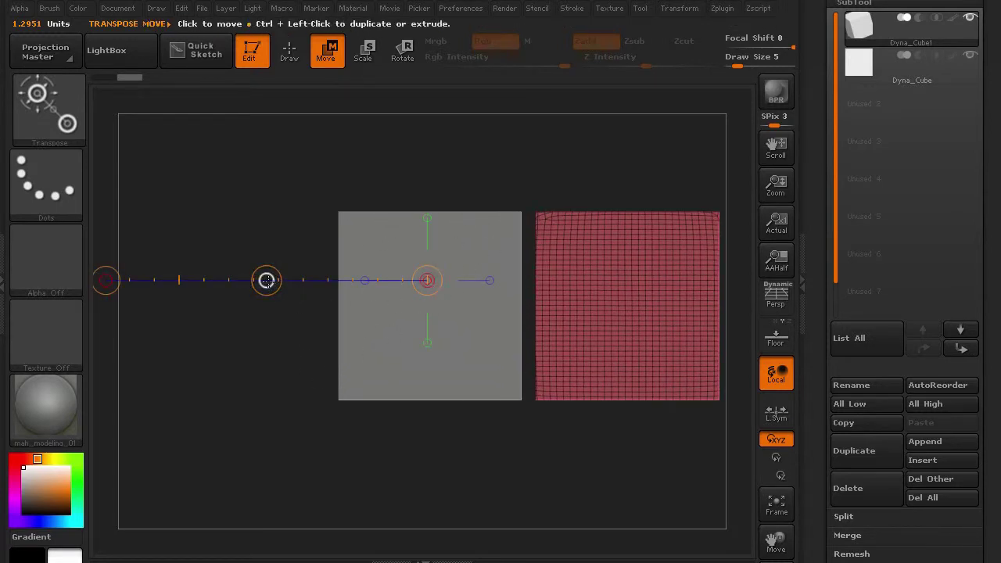
pyautogui.moveTo(266, 280); pyautogui.dragTo(252, 280)
pyautogui.keyDown('alt'); pyautogui.moveTo(225, 377); pyautogui.dragTo(281, 365); pyautogui.keyUp('alt')
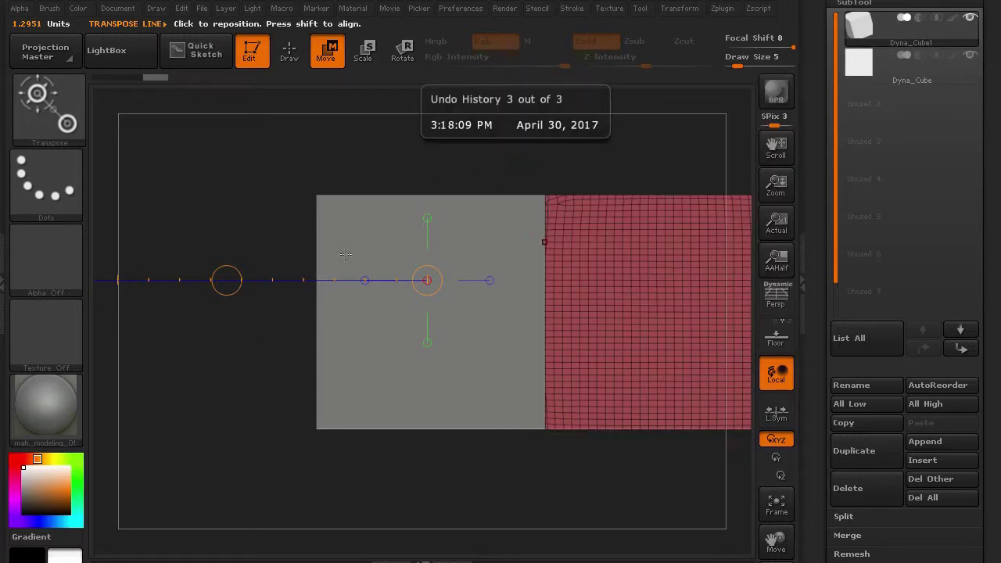
# Hide the wireframe and lay a Move transpose line along the top edge of the two adjoining cubes.
pyautogui.moveTo(283, 354); pyautogui.dragTo(232, 370)
pyautogui.hotkey('shift', 'f')
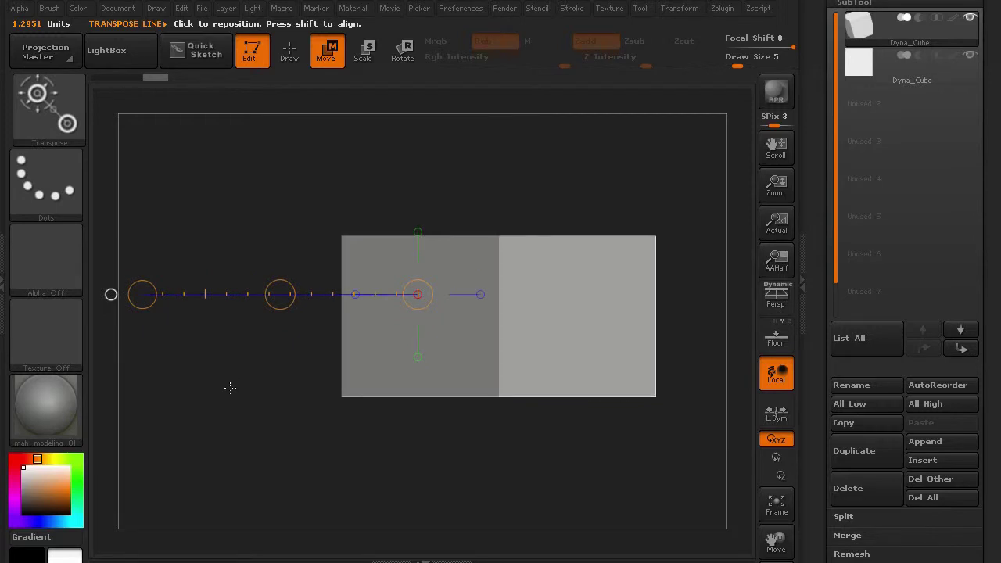
pyautogui.click(298, 62)
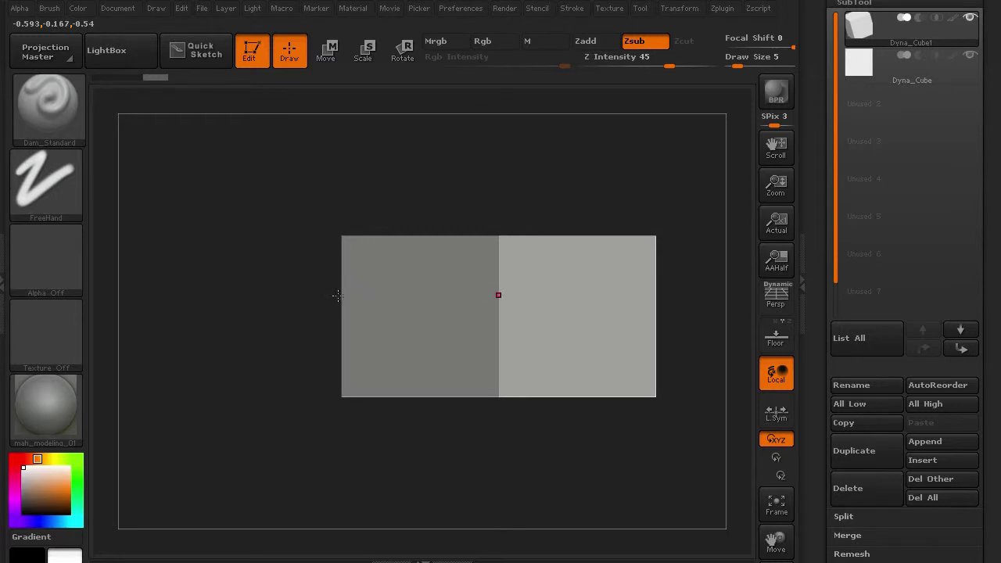
pyautogui.press('w')
pyautogui.moveTo(342, 236); pyautogui.dragTo(631, 234)
pyautogui.hotkey('ctrl', 'z')
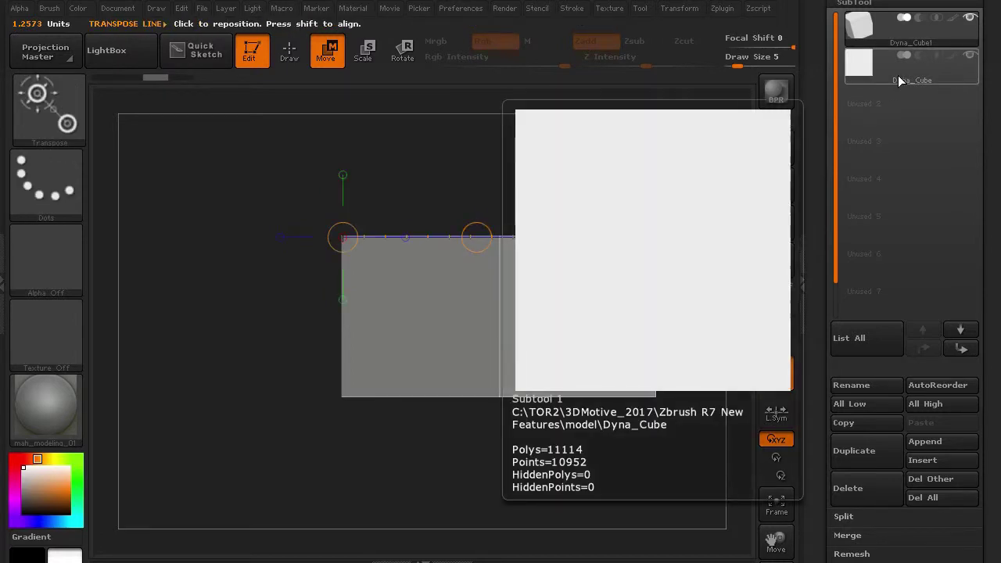
# Select the original Dyna_Cube subtool and stretch it lengthwise with the transpose line until it spans both cubes.
pyautogui.press('Down')
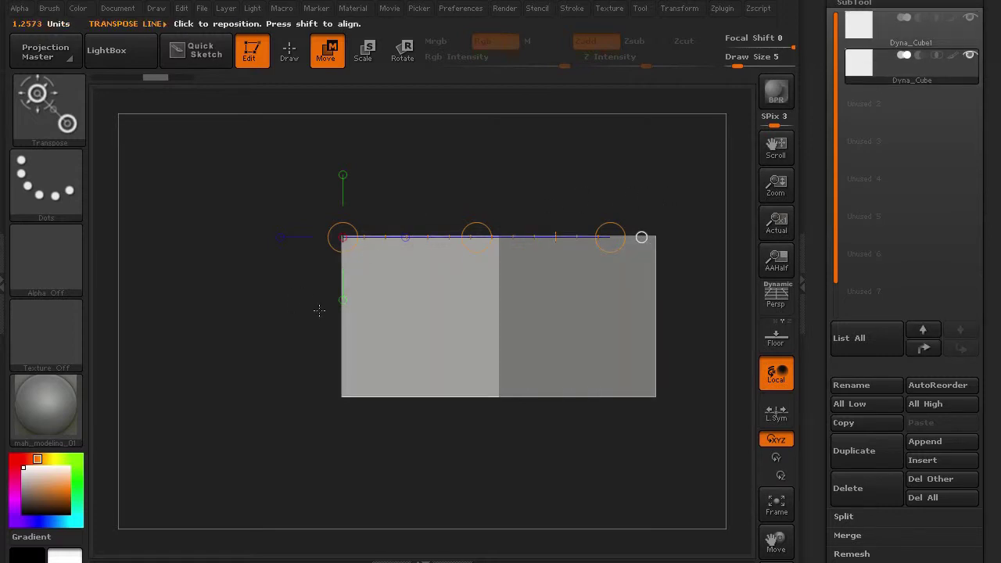
pyautogui.keyDown('alt'); pyautogui.moveTo(293, 355); pyautogui.dragTo(183, 399); pyautogui.keyUp('alt')
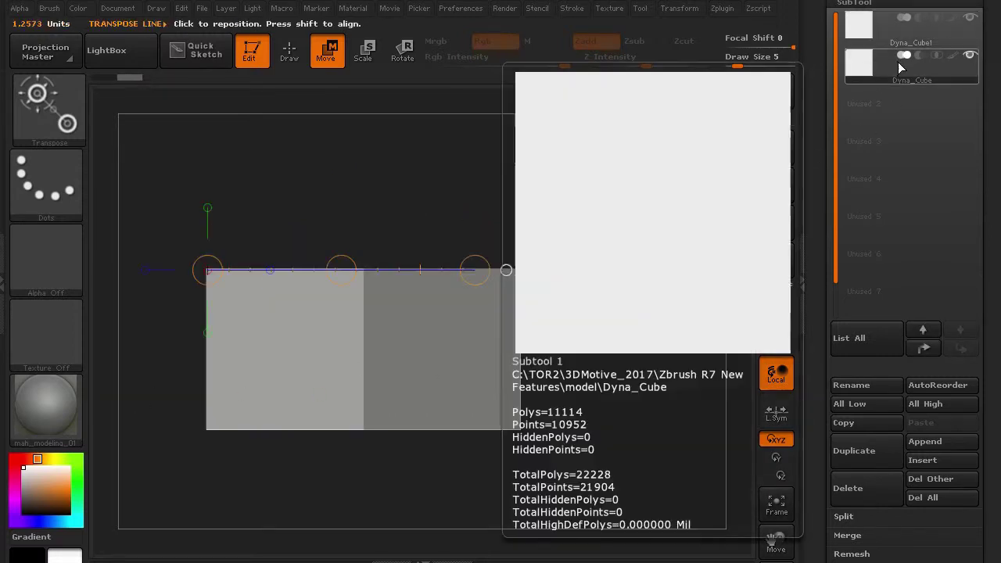
pyautogui.moveTo(905, 27)
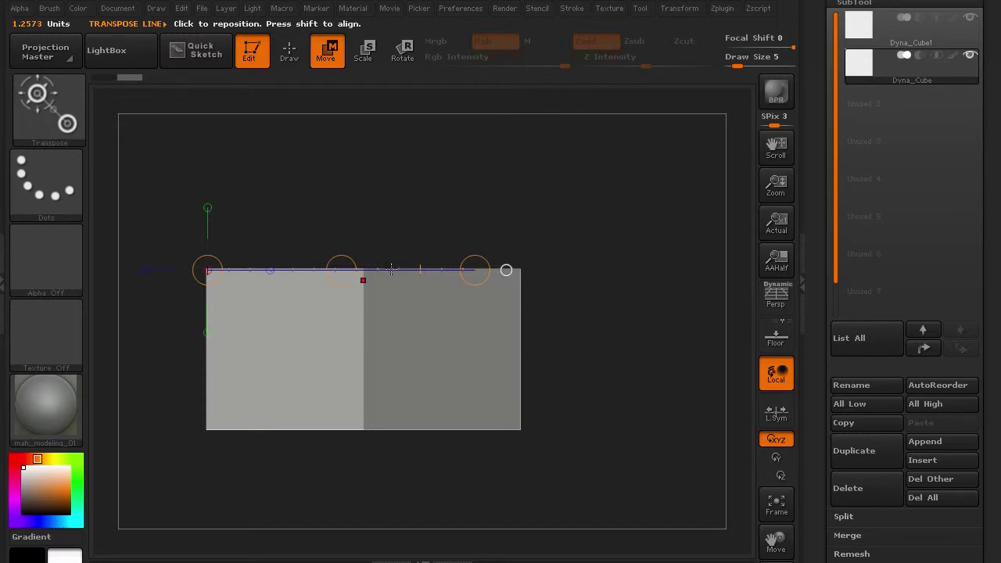
pyautogui.moveTo(475, 271); pyautogui.dragTo(588, 272)
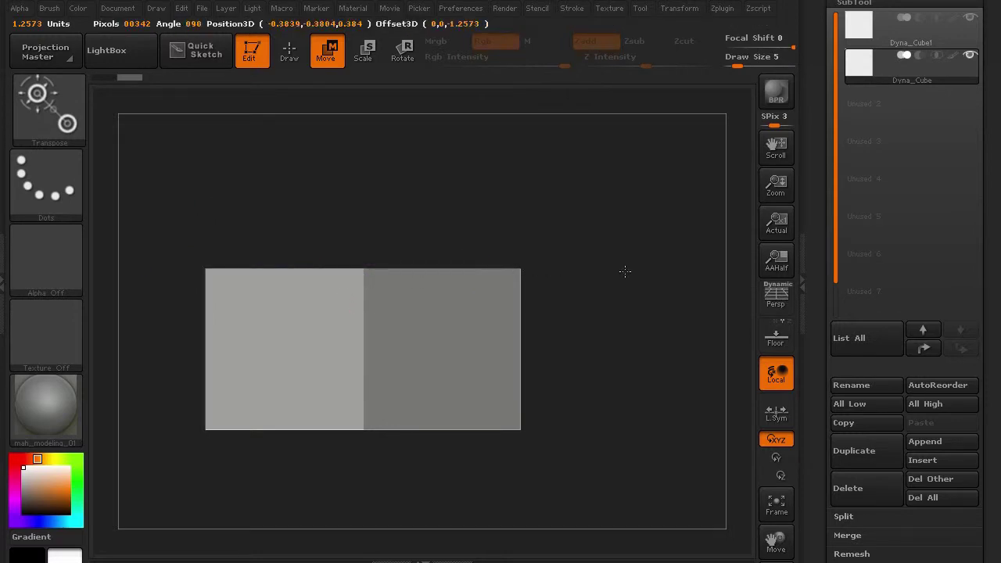
pyautogui.moveTo(698, 272); pyautogui.dragTo(698, 271)
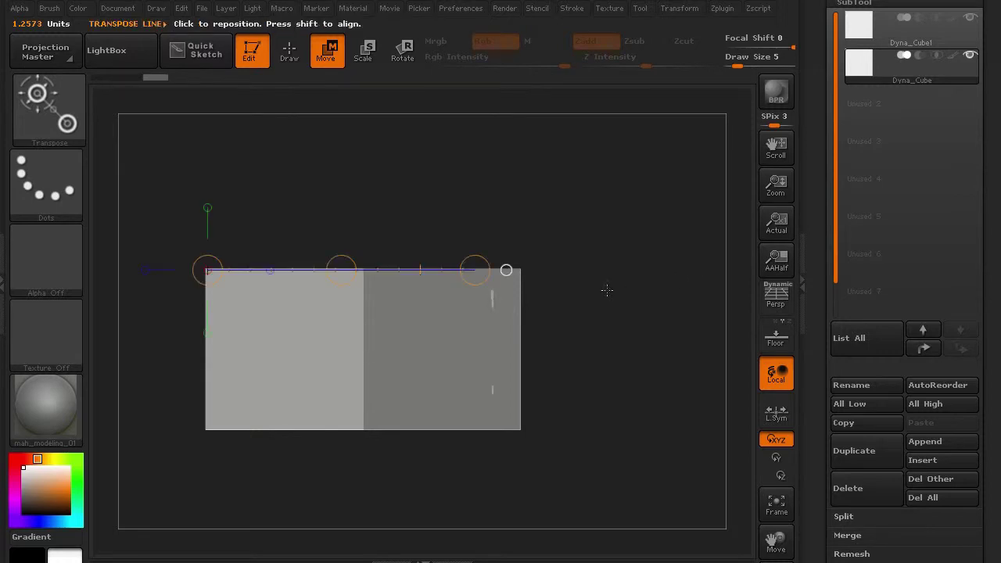
pyautogui.click(475, 271)
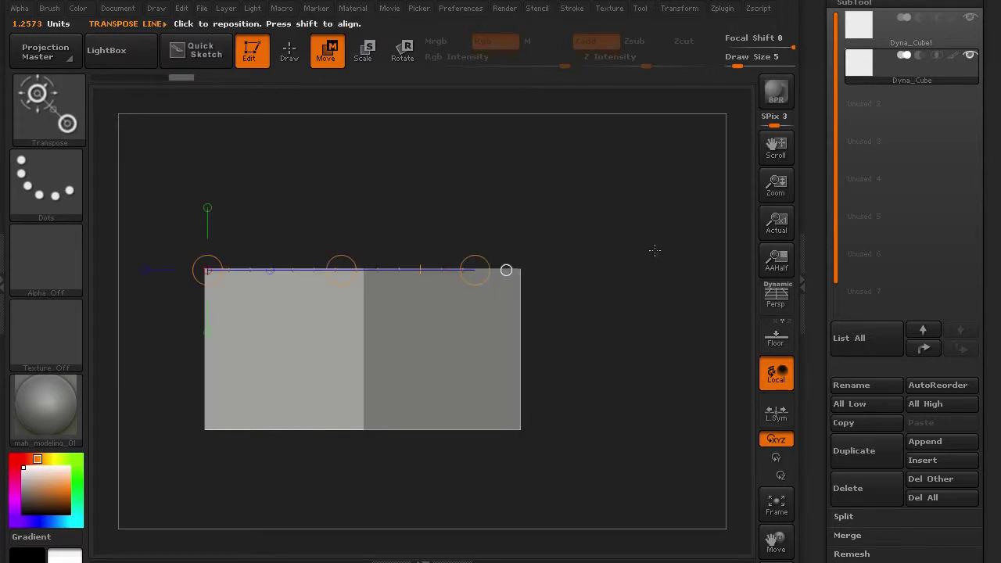
# Delete the duplicate Dyna_Cube1 subtool and return to Draw mode.
pyautogui.press('Up')
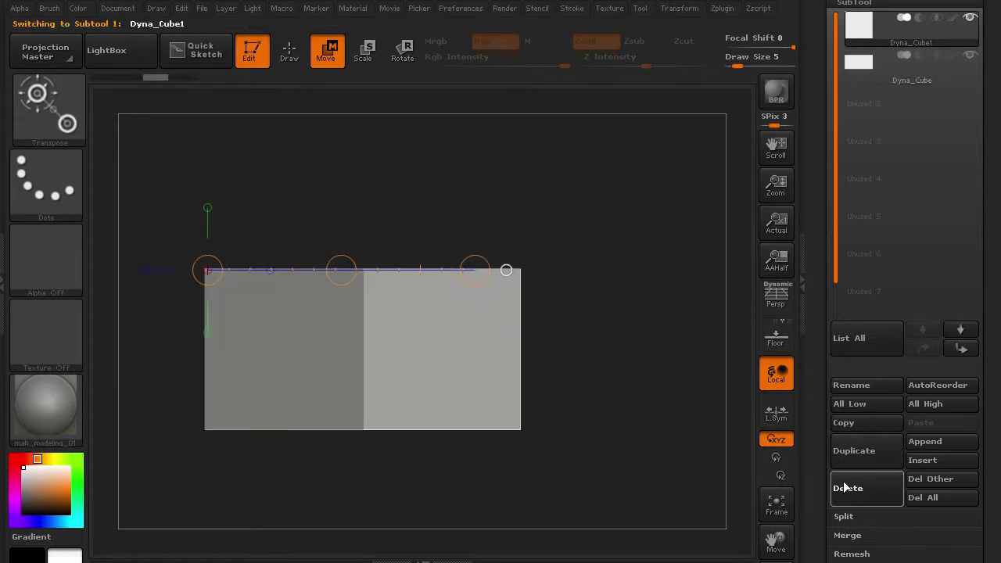
pyautogui.click(845, 488)
pyautogui.press('q')
pyautogui.moveTo(574, 351)
pyautogui.mouseDown()
pyautogui.moveTo(569, 246)
pyautogui.moveTo(569, 297)
pyautogui.moveTo(556, 281)
pyautogui.moveTo(552, 240)
pyautogui.moveTo(519, 213)
pyautogui.moveTo(422, 223)
pyautogui.mouseUp()
pyautogui.moveTo(271, 197)
pyautogui.mouseDown()
pyautogui.moveTo(217, 230)
pyautogui.moveTo(249, 228)
pyautogui.mouseUp()
# Save the stretched block as a new tool file named stone_block_01.ztl.
pyautogui.moveTo(986, 138); pyautogui.dragTo(986, 348)
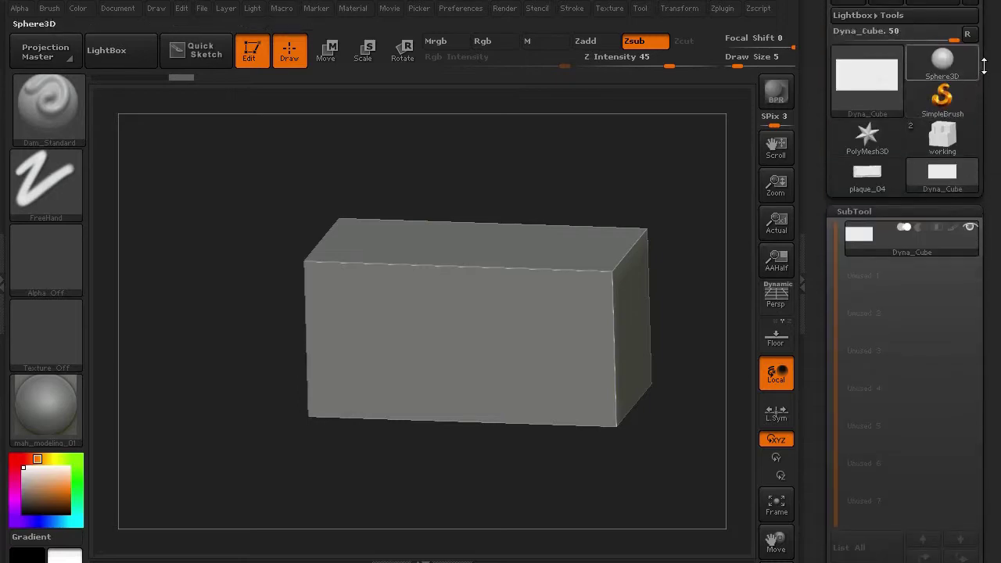
pyautogui.scroll(2, 985, 67)
pyautogui.click(927, 33)
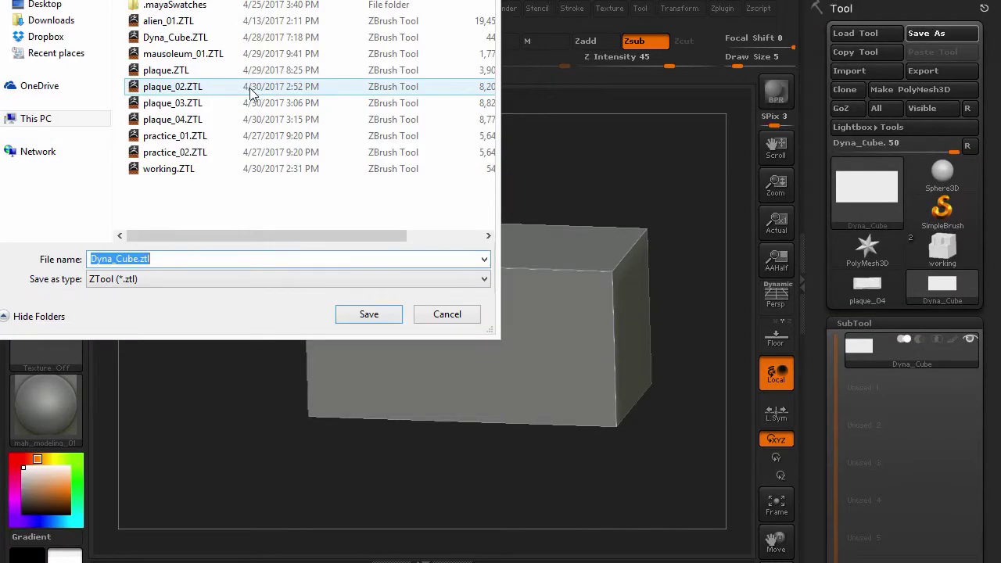
pyautogui.click(131, 259)
pyautogui.moveTo(117, 260); pyautogui.dragTo(68, 261)
pyautogui.write('stone')
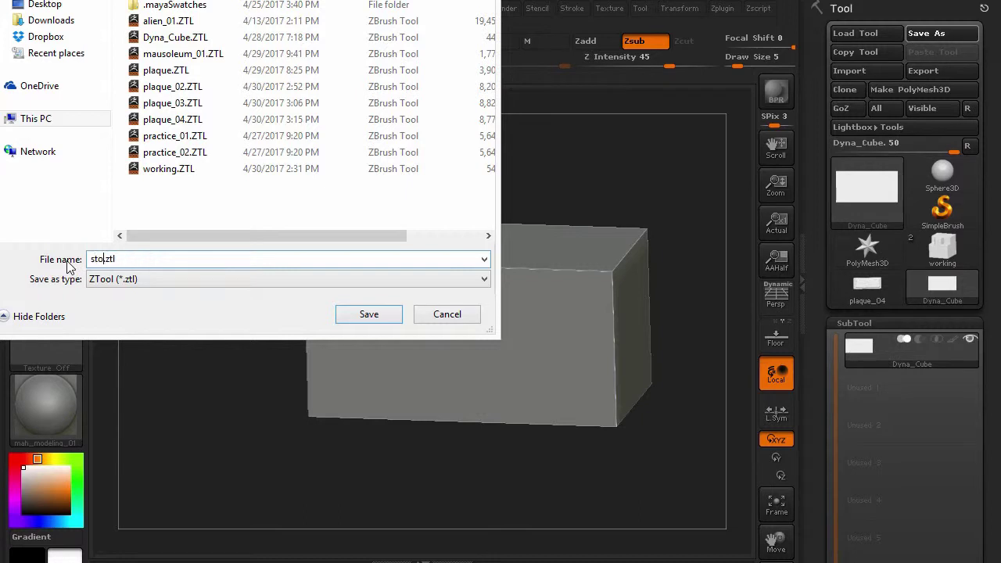
pyautogui.write('_block_01')
pyautogui.click(347, 313)
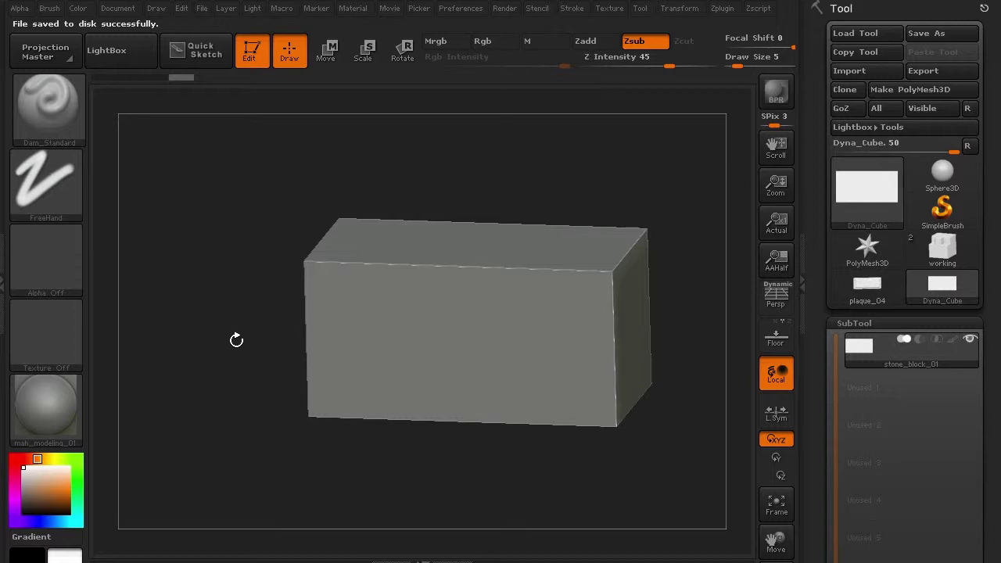
# Examine the block's stretched polygons with the wireframe temporarily shown.
pyautogui.moveTo(234, 340); pyautogui.dragTo(246, 398)
pyautogui.hotkey('shift', 'f')
pyautogui.keyDown('alt'); pyautogui.moveTo(266, 157); pyautogui.dragTo(320, 129); pyautogui.keyUp('alt')
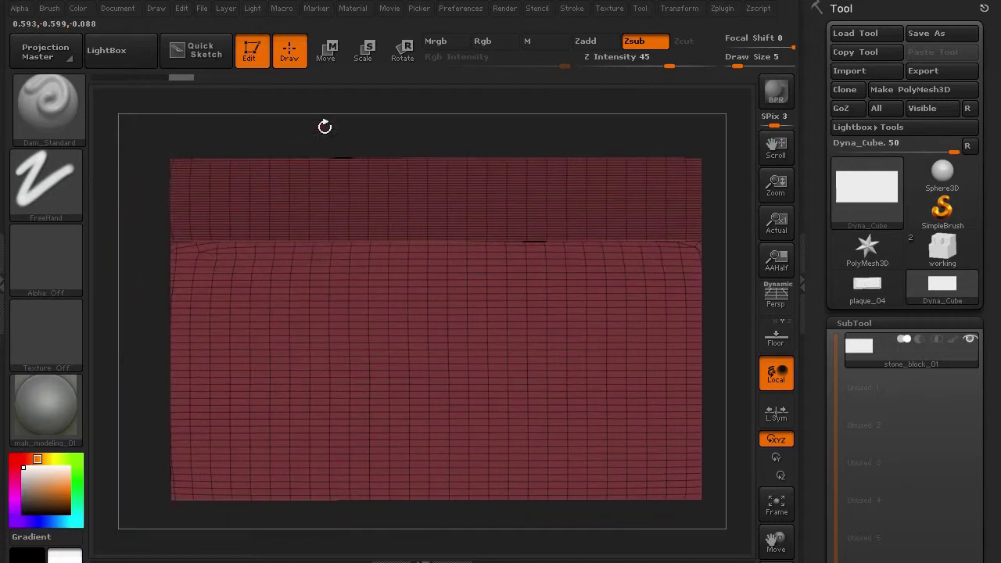
pyautogui.moveTo(139, 324)
pyautogui.mouseDown()
pyautogui.moveTo(126, 270)
pyautogui.moveTo(159, 289)
pyautogui.moveTo(156, 315)
pyautogui.moveTo(138, 324)
pyautogui.moveTo(139, 304)
pyautogui.mouseUp()
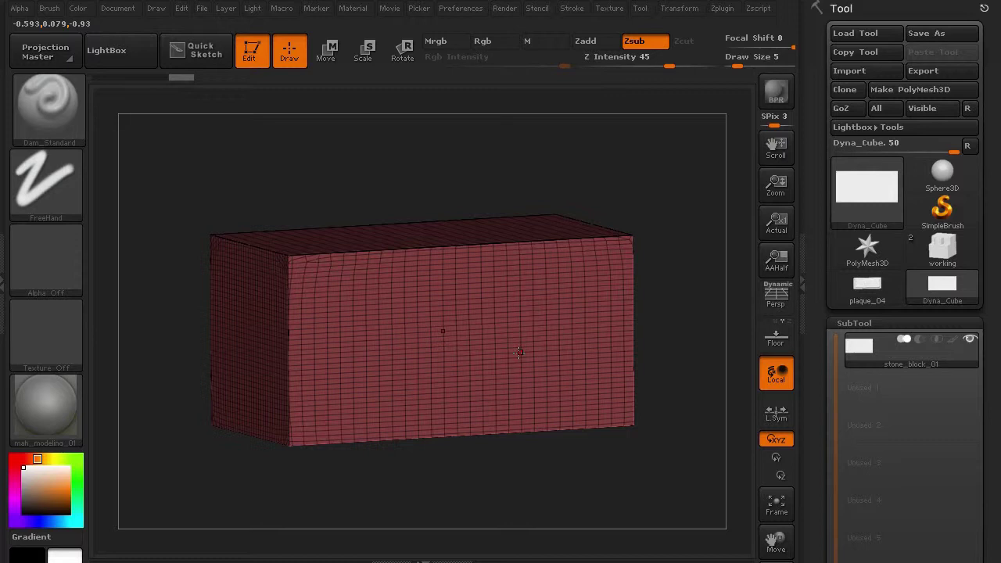
pyautogui.hotkey('shift', 'f')
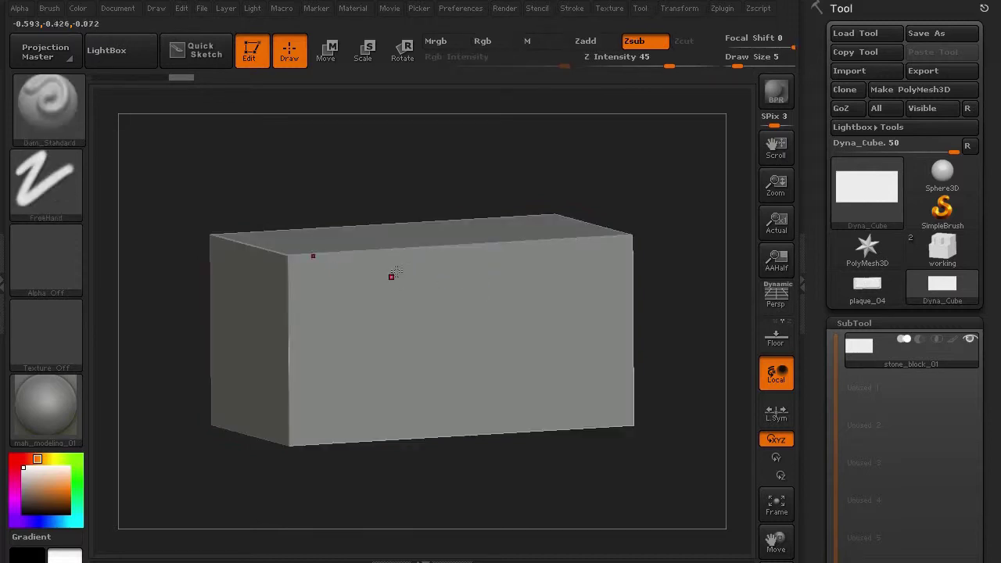
# Inspect the block's proportions from several sides and turn perspective back on.
pyautogui.moveTo(428, 219); pyautogui.dragTo(405, 186, button='right')
pyautogui.moveTo(243, 174); pyautogui.dragTo(408, 230, button='right')
pyautogui.moveTo(286, 377); pyautogui.dragTo(440, 293, button='right')
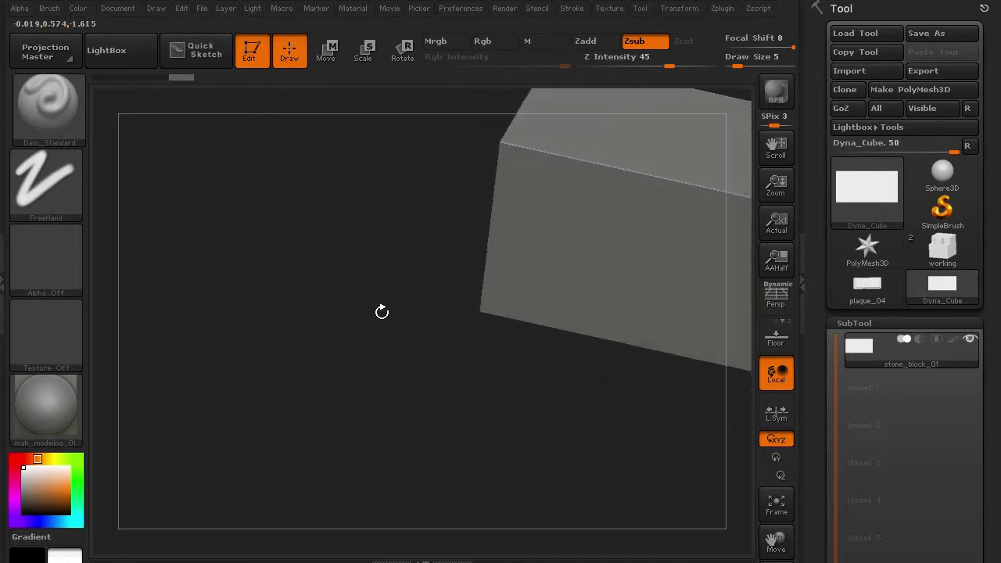
pyautogui.press('f')
pyautogui.moveTo(264, 456)
pyautogui.mouseDown(button='right')
pyautogui.moveTo(157, 429)
pyautogui.moveTo(132, 403)
pyautogui.mouseUp(button='right')
pyautogui.moveTo(181, 440)
pyautogui.keyDown('shift'); pyautogui.mouseDown(button='right')
pyautogui.moveTo(173, 451)
pyautogui.moveTo(346, 498)
pyautogui.moveTo(321, 420)
pyautogui.moveTo(321, 228)
pyautogui.mouseUp(button='right'); pyautogui.keyUp('shift')
pyautogui.keyDown('alt'); pyautogui.moveTo(226, 279); pyautogui.dragTo(311, 200, button='right'); pyautogui.keyUp('alt')
pyautogui.keyDown('alt'); pyautogui.moveTo(312, 200); pyautogui.dragTo(348, 146); pyautogui.keyUp('alt')
pyautogui.moveTo(258, 189)
pyautogui.mouseDown()
pyautogui.moveTo(251, 201)
pyautogui.moveTo(268, 212)
pyautogui.moveTo(254, 197)
pyautogui.mouseUp()
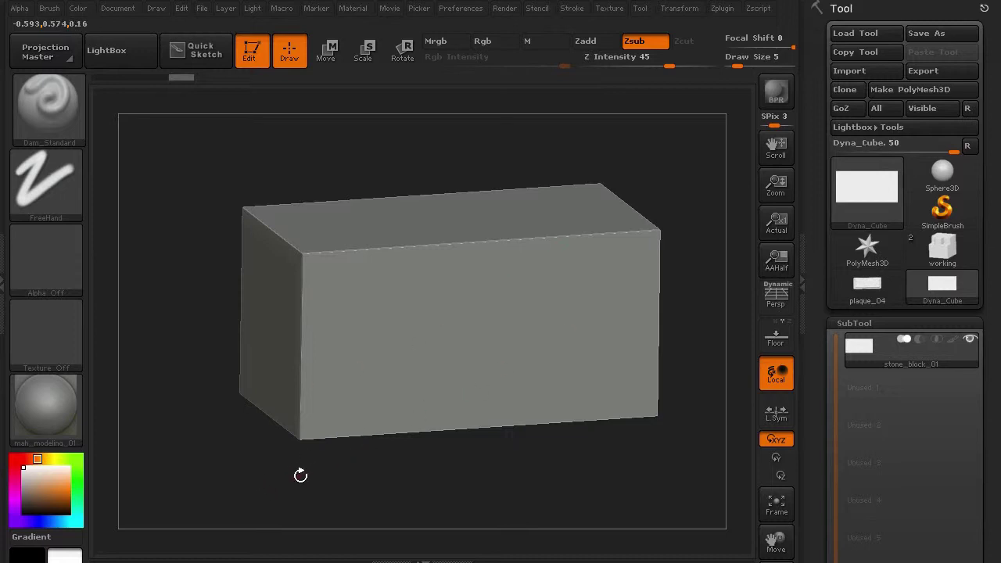
pyautogui.moveTo(300, 475); pyautogui.dragTo(241, 425)
pyautogui.press('p')
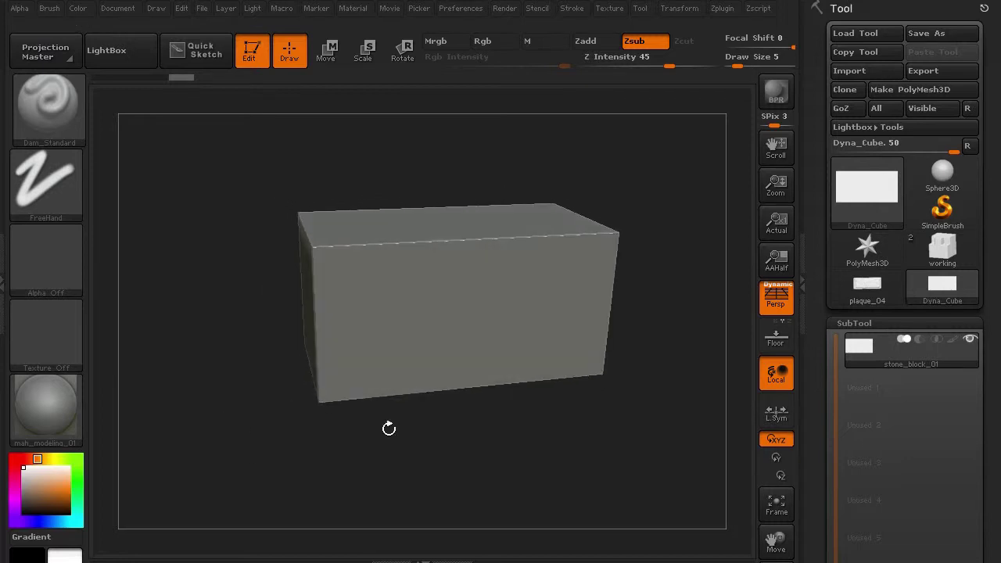
pyautogui.moveTo(542, 426); pyautogui.dragTo(494, 405)
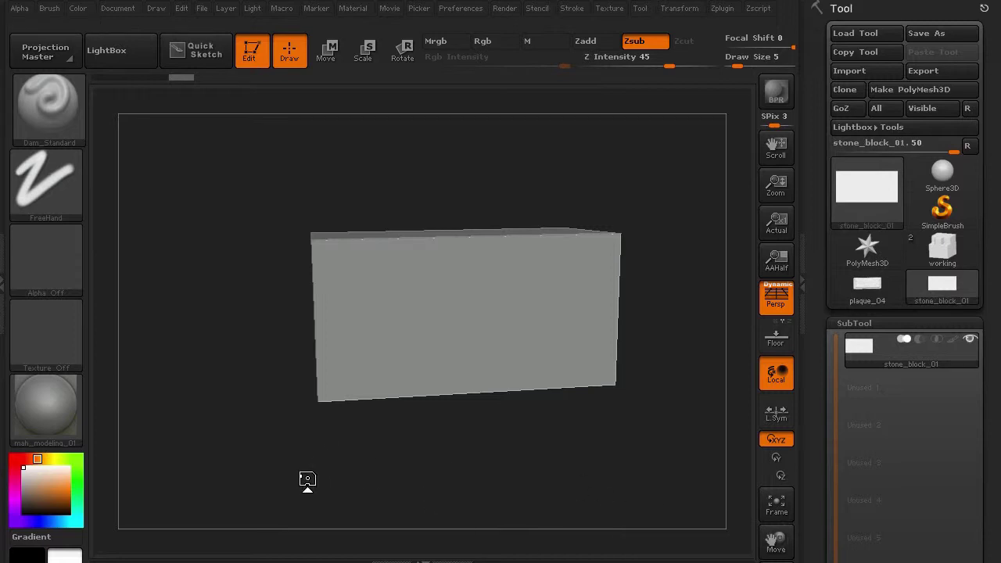
pyautogui.moveTo(245, 417); pyautogui.dragTo(213, 405)
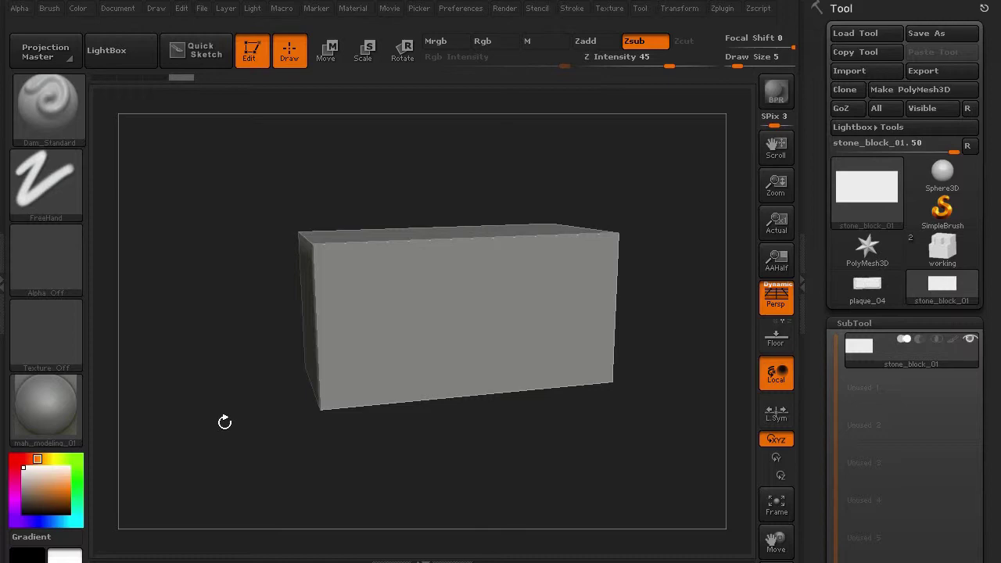
# Choose the ClayBuildup brush and enlarge its draw size to 194.
pyautogui.click(70, 117)
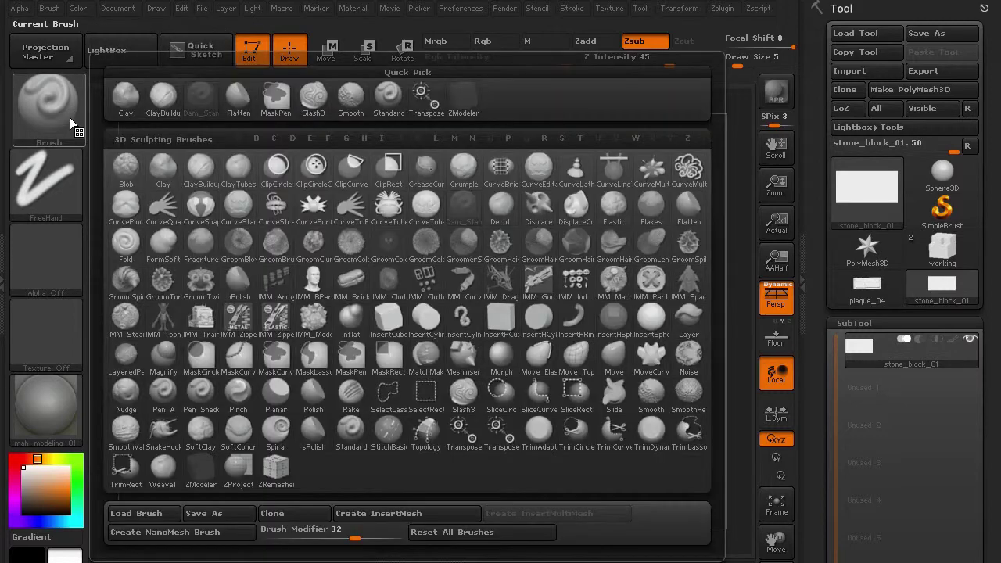
pyautogui.click(163, 96)
pyautogui.moveTo(212, 329); pyautogui.dragTo(221, 348)
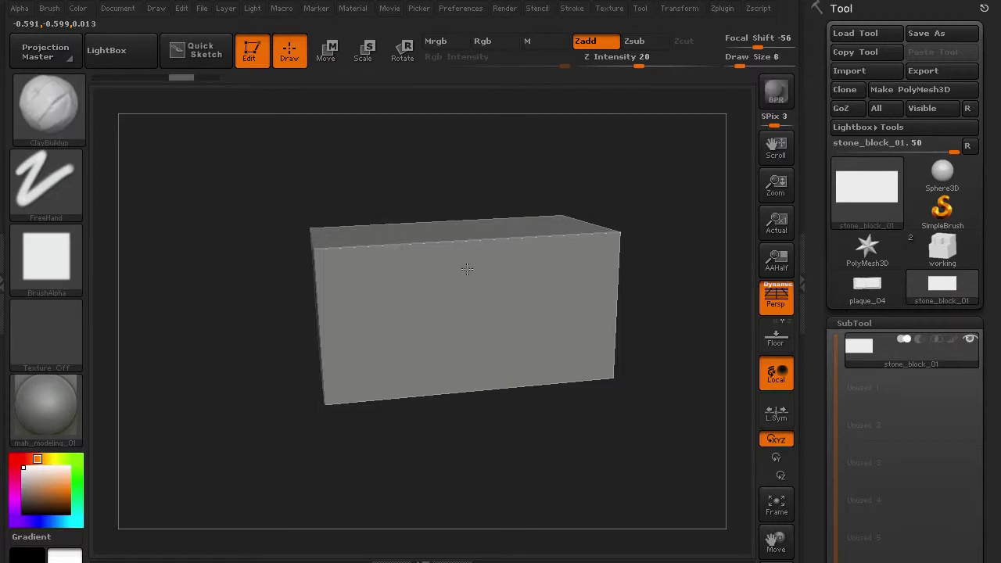
pyautogui.press(']')
pyautogui.press(']')
pyautogui.press(']')
pyautogui.press(']')
pyautogui.press(']')
pyautogui.press(']')
pyautogui.press(']')
pyautogui.press(']')
pyautogui.press(']')
pyautogui.press(']')
pyautogui.press(']')
pyautogui.press(']')
pyautogui.press(']')
pyautogui.press(']')
pyautogui.press(']')
pyautogui.press(']')
pyautogui.press(']')
pyautogui.press(']')
pyautogui.press(']')
# Try a ClayBuildup stroke across the block's front face and undo it.
pyautogui.moveTo(452, 310)
pyautogui.mouseDown()
pyautogui.moveTo(485, 284)
pyautogui.moveTo(454, 321)
pyautogui.moveTo(508, 297)
pyautogui.moveTo(442, 328)
pyautogui.moveTo(533, 304)
pyautogui.moveTo(453, 329)
pyautogui.moveTo(414, 324)
pyautogui.moveTo(458, 290)
pyautogui.moveTo(319, 334)
pyautogui.mouseUp()
pyautogui.hotkey('ctrl', 'z')
# Turn on DynaMesh for the stone block at resolution 200 and remesh it.
pyautogui.moveTo(808, 396); pyautogui.dragTo(804, 276)
pyautogui.moveTo(809, 311); pyautogui.dragTo(809, 187)
pyautogui.click(855, 305)
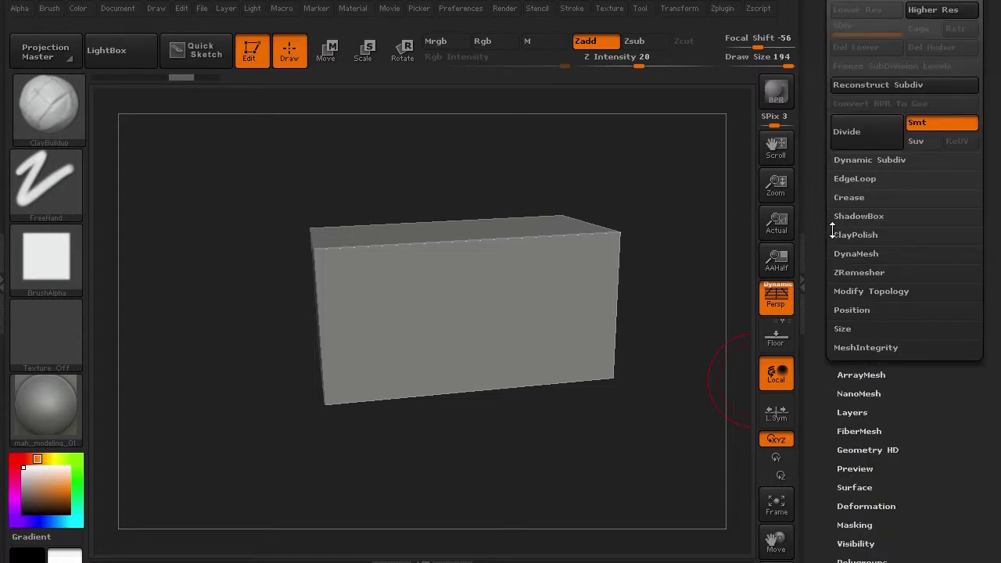
pyautogui.moveTo(827, 224); pyautogui.dragTo(825, 261)
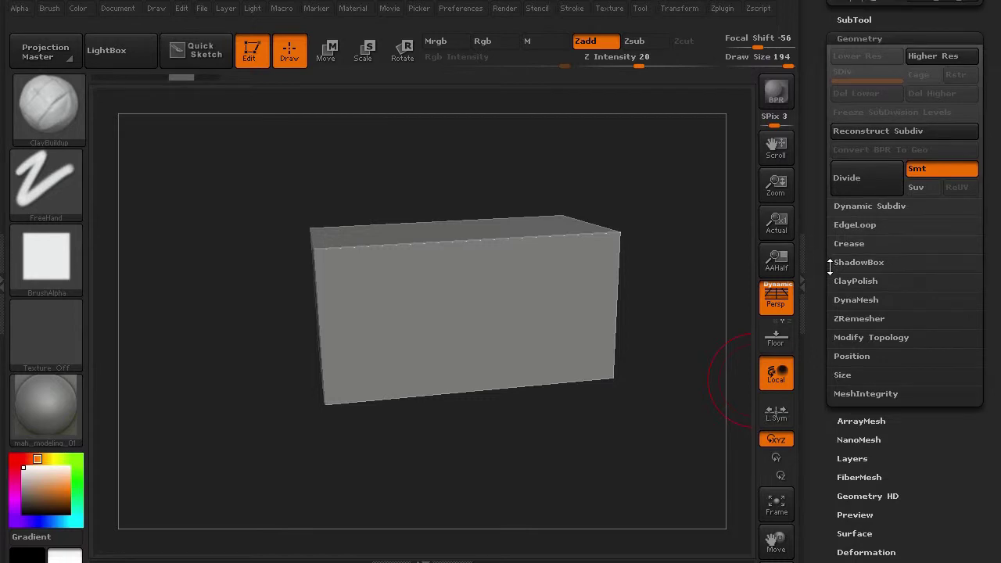
pyautogui.click(849, 299)
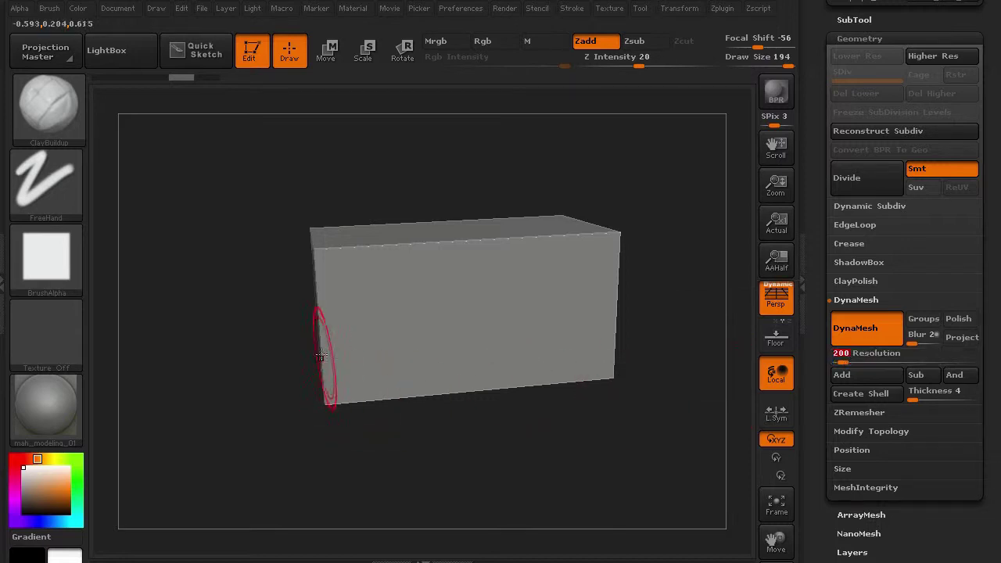
pyautogui.keyDown('ctrl'); pyautogui.moveTo(185, 309); pyautogui.dragTo(266, 468); pyautogui.keyUp('ctrl')
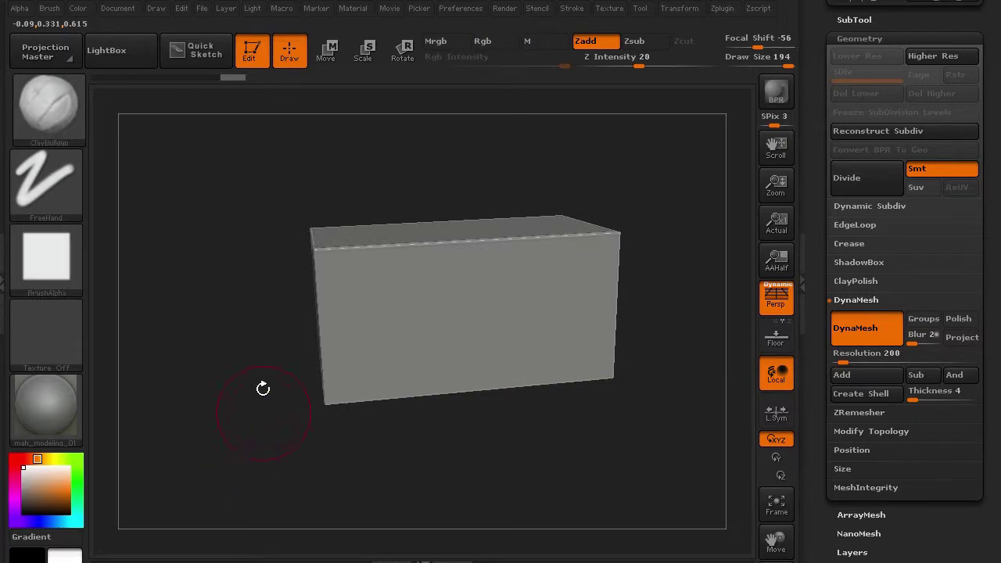
# Examine the remeshed block's polygon distribution and point count with the wireframe temporarily shown.
pyautogui.hotkey('shift', 'f')
pyautogui.keyDown('alt'); pyautogui.moveTo(221, 351); pyautogui.dragTo(294, 360); pyautogui.keyUp('alt')
pyautogui.click(801, 268)
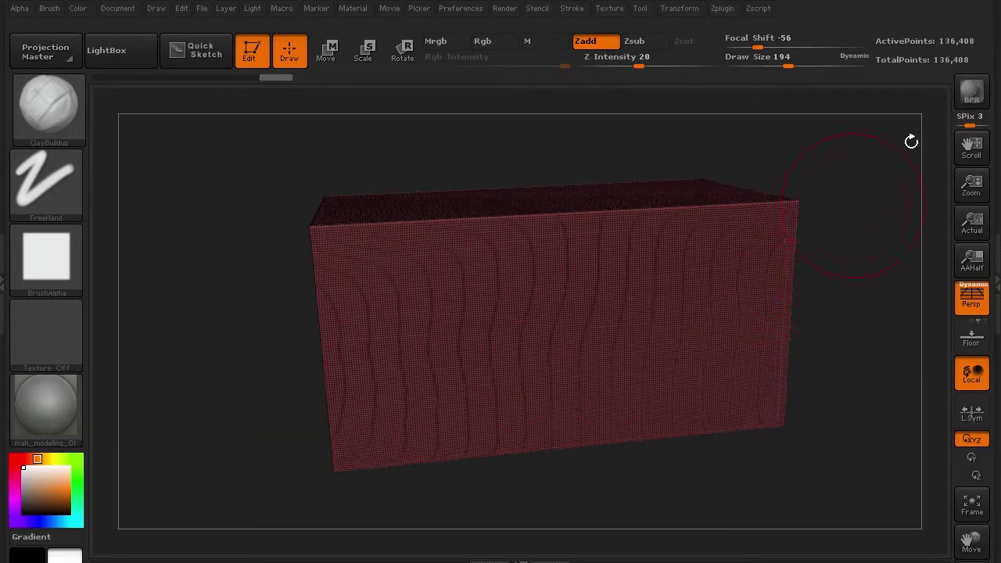
pyautogui.click(996, 239)
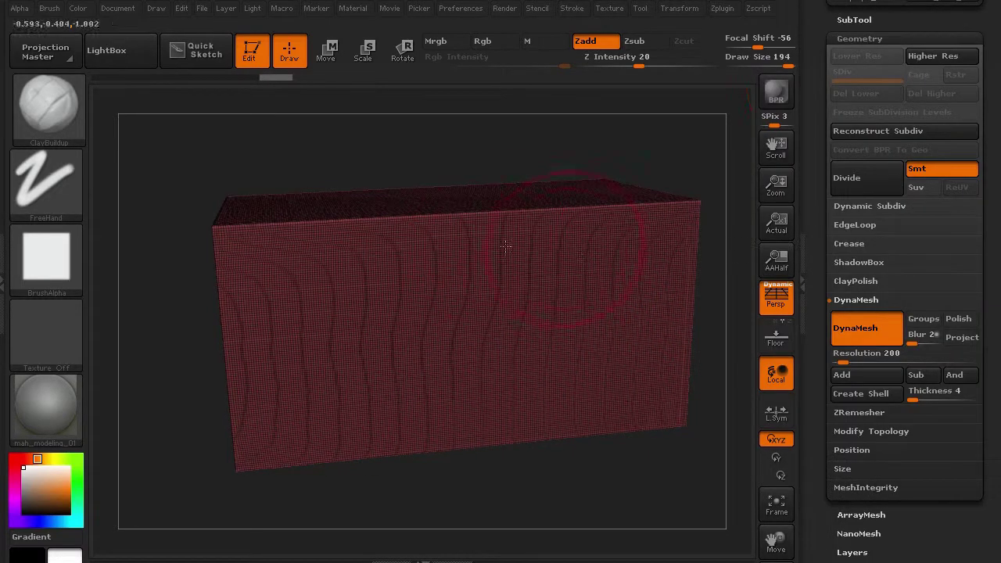
pyautogui.hotkey('shift', 'f')
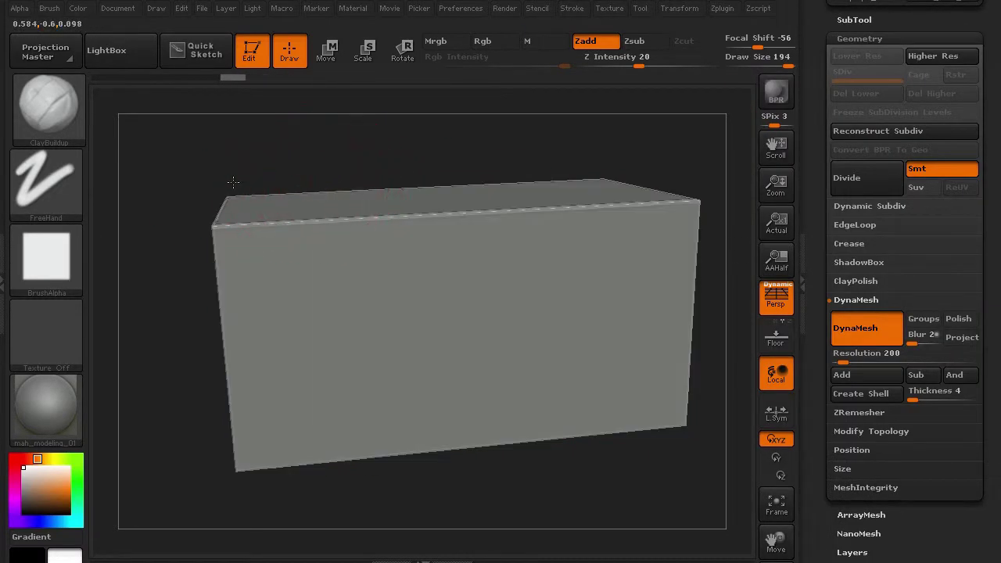
# Reduce the ClayBuildup brush's draw size to 126.
pyautogui.moveTo(332, 179); pyautogui.dragTo(189, 246)
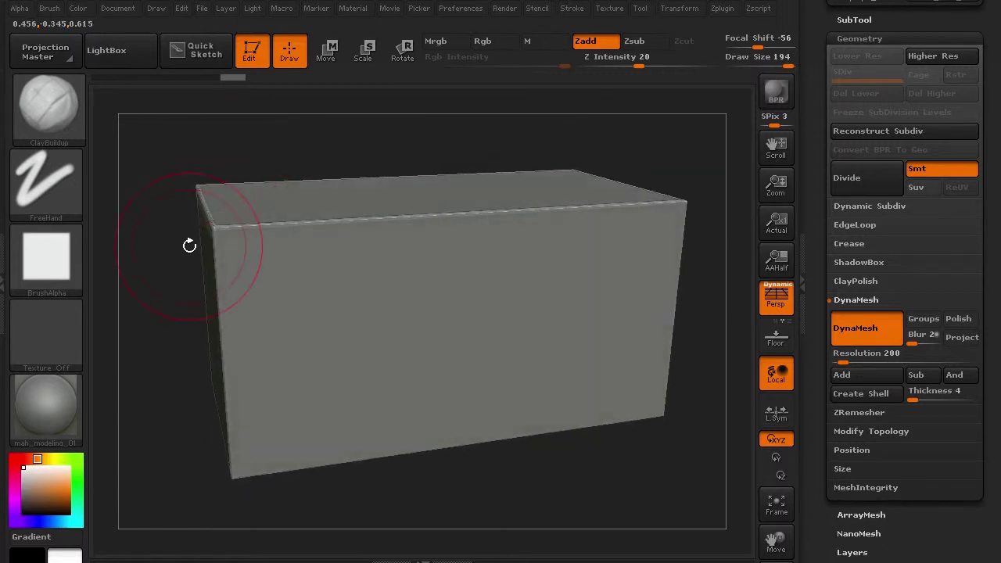
pyautogui.keyDown('alt'); pyautogui.moveTo(169, 333); pyautogui.dragTo(161, 318); pyautogui.keyUp('alt')
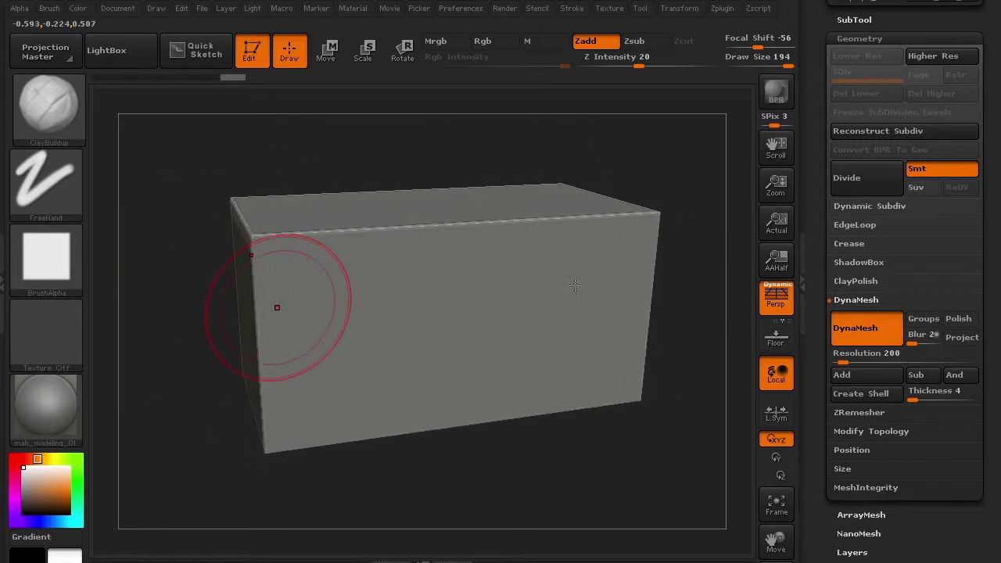
pyautogui.press('[')
pyautogui.press('[')
pyautogui.press('[')
pyautogui.press('[')
pyautogui.press('[')
pyautogui.press('[')
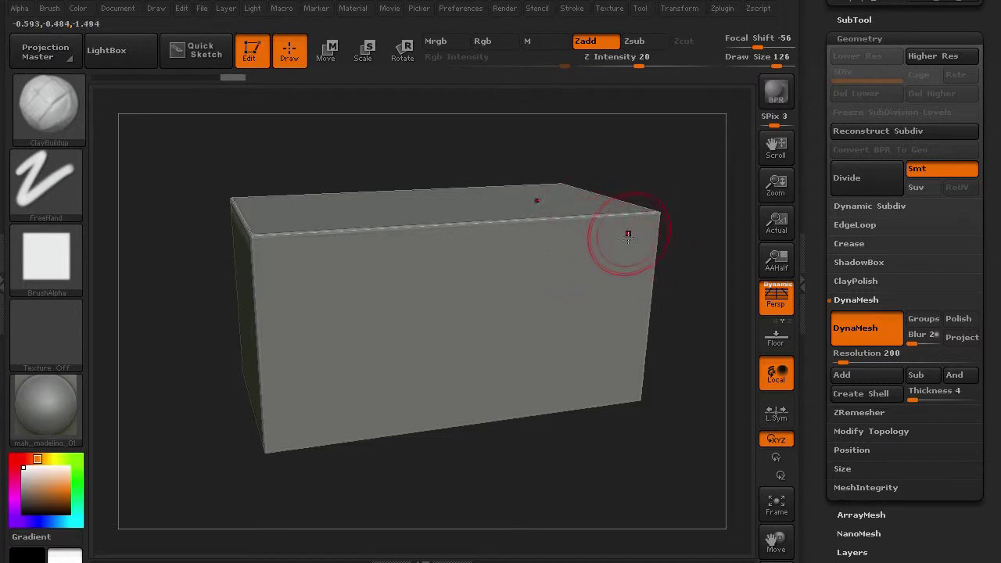
# Try ClayBuildup strokes over an upper corner of the block's front face.
pyautogui.moveTo(588, 149); pyautogui.dragTo(660, 217)
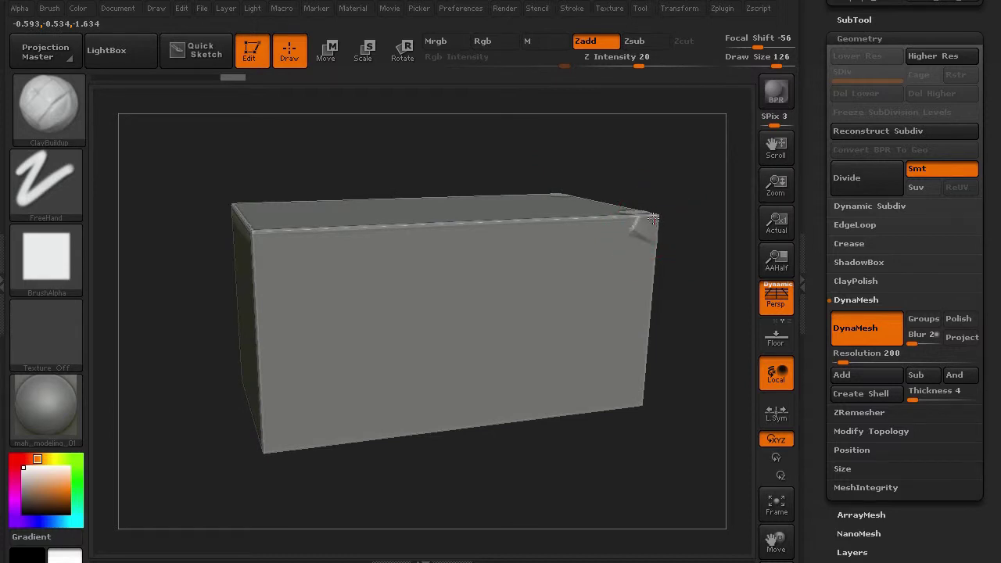
pyautogui.moveTo(628, 167); pyautogui.dragTo(581, 226)
pyautogui.moveTo(666, 224); pyautogui.dragTo(464, 155)
# Enable BackfaceMask in the ClayBuildup brush's auto masking settings and undo the trial corner strokes.
pyautogui.click(52, 9)
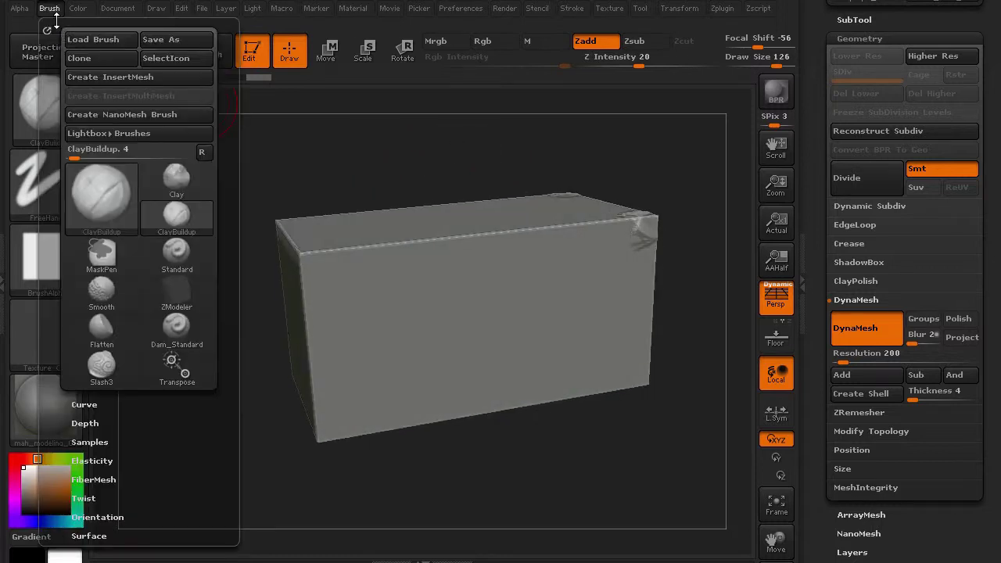
pyautogui.moveTo(150, 422); pyautogui.dragTo(132, 315)
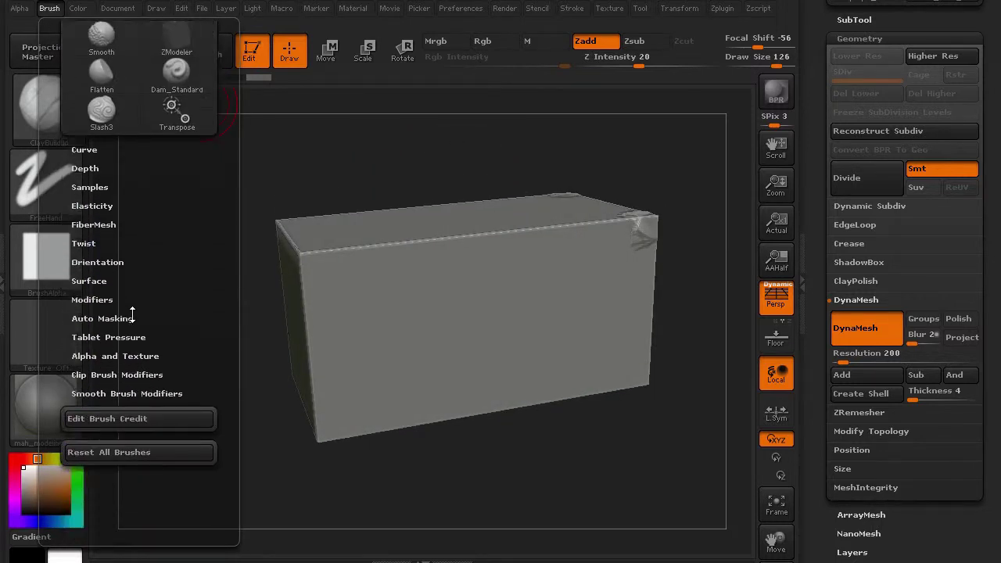
pyautogui.click(92, 319)
pyautogui.click(98, 365)
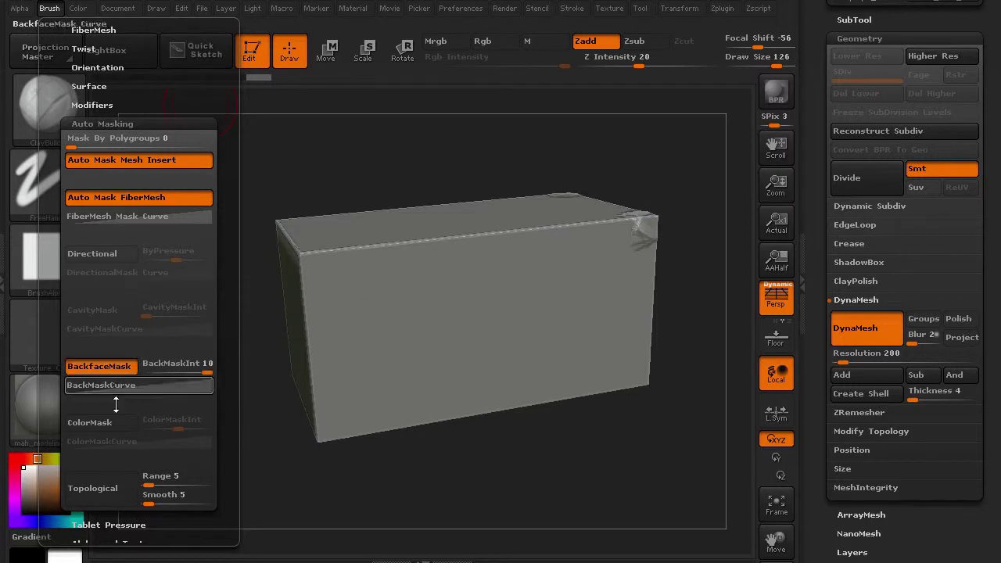
pyautogui.moveTo(290, 459)
pyautogui.mouseDown()
pyautogui.moveTo(232, 436)
pyautogui.moveTo(220, 407)
pyautogui.moveTo(208, 431)
pyautogui.moveTo(228, 355)
pyautogui.moveTo(208, 367)
pyautogui.moveTo(210, 349)
pyautogui.moveTo(230, 396)
pyautogui.mouseUp()
pyautogui.hotkey('ctrl', 'z')
# Study the reference photos of stone blocks up close, focusing on their worn edges and corners.
pyautogui.moveTo(404, 157)
pyautogui.mouseDown()
pyautogui.moveTo(399, 149)
pyautogui.moveTo(403, 161)
pyautogui.mouseUp()
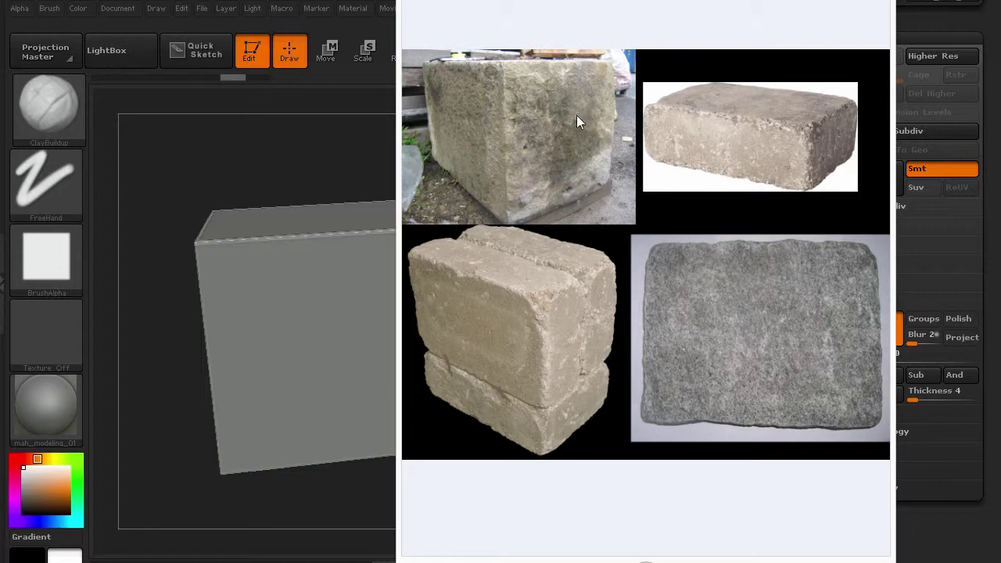
pyautogui.click(521, 561)
pyautogui.moveTo(522, 561); pyautogui.dragTo(521, 532)
pyautogui.moveTo(516, 166); pyautogui.dragTo(813, 384)
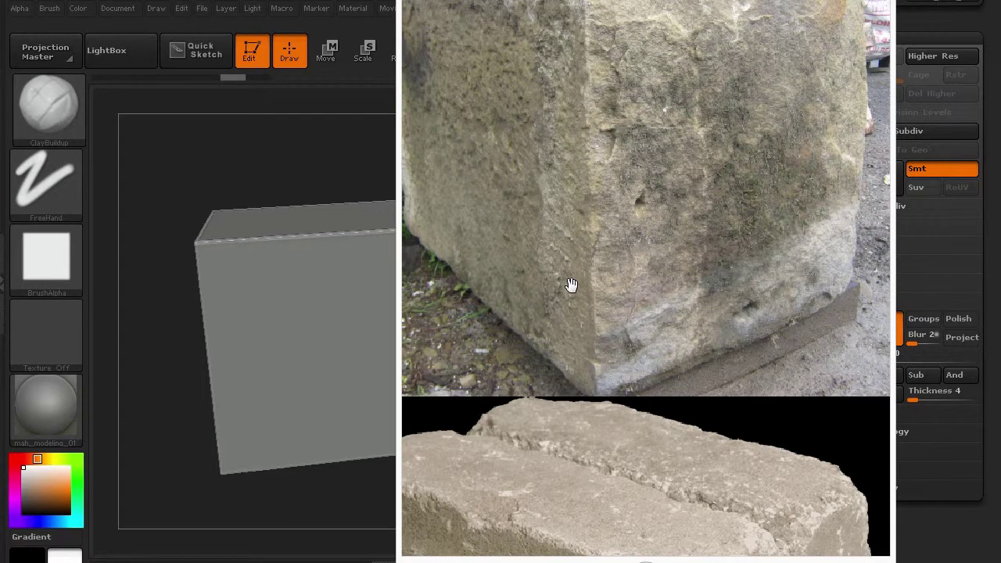
pyautogui.click(346, 172)
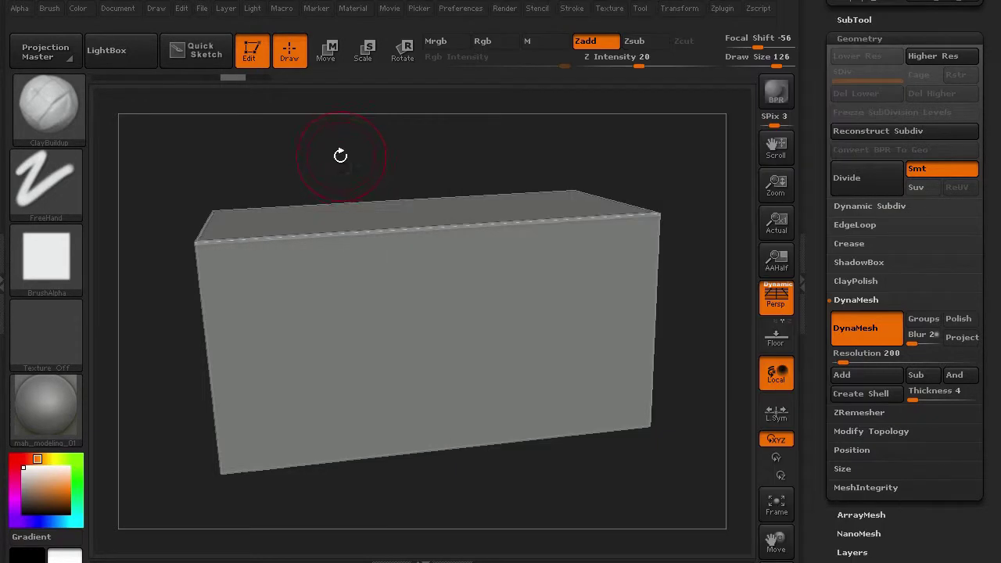
# Roughen the front face's top edge, one vertical edge and the upper corner between them with ClayBuildup strokes.
pyautogui.moveTo(339, 156); pyautogui.dragTo(359, 172)
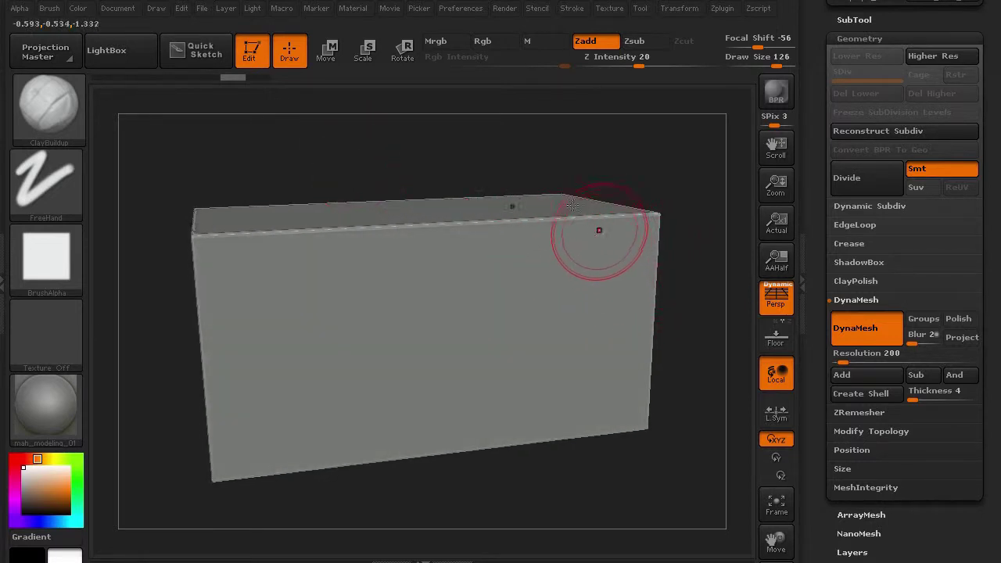
pyautogui.moveTo(452, 179)
pyautogui.mouseDown()
pyautogui.moveTo(425, 152)
pyautogui.moveTo(476, 170)
pyautogui.mouseUp()
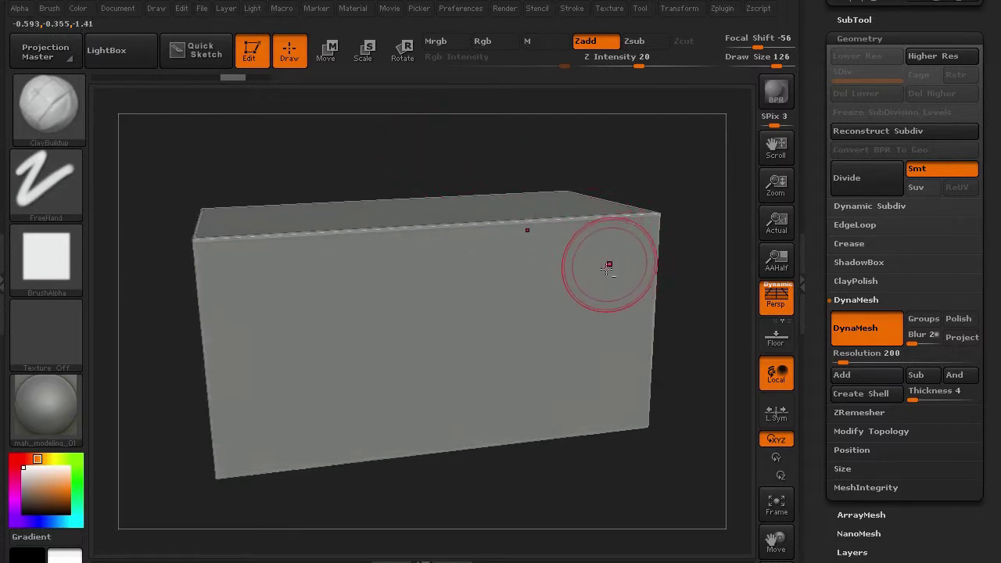
pyautogui.moveTo(614, 270)
pyautogui.mouseDown()
pyautogui.moveTo(600, 284)
pyautogui.moveTo(615, 263)
pyautogui.moveTo(579, 263)
pyautogui.moveTo(573, 252)
pyautogui.moveTo(612, 231)
pyautogui.mouseUp()
pyautogui.moveTo(621, 161); pyautogui.dragTo(532, 161)
pyautogui.moveTo(664, 258)
pyautogui.mouseDown()
pyautogui.moveTo(652, 276)
pyautogui.moveTo(674, 322)
pyautogui.mouseUp()
pyautogui.moveTo(583, 167); pyautogui.dragTo(669, 243)
pyautogui.moveTo(546, 128); pyautogui.dragTo(571, 163)
pyautogui.moveTo(672, 219); pyautogui.dragTo(257, 192)
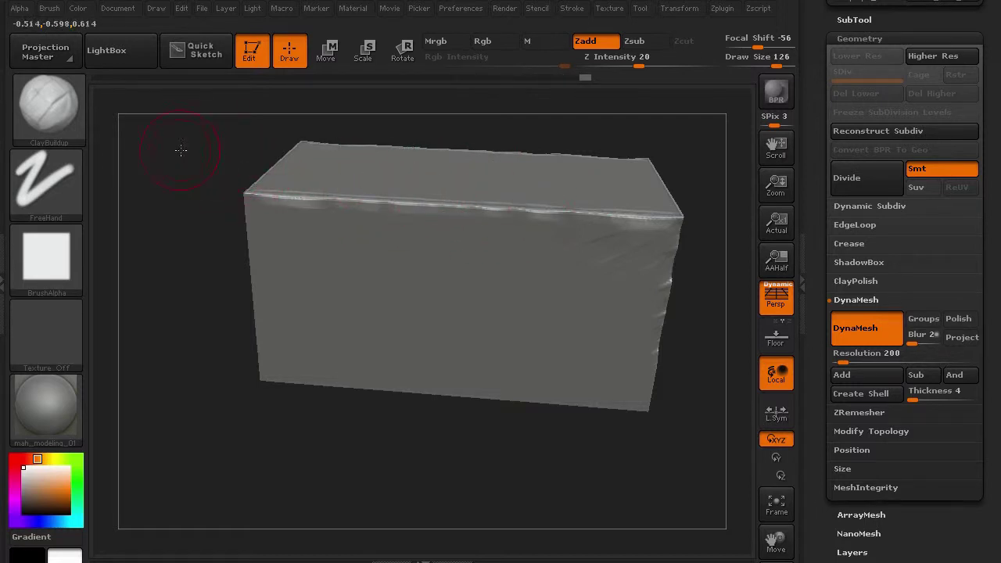
# Wear down the block's upper end-face edge and continue around the adjoining edges with ClayBuildup strokes.
pyautogui.moveTo(184, 149)
pyautogui.mouseDown()
pyautogui.moveTo(217, 152)
pyautogui.moveTo(246, 189)
pyautogui.mouseUp()
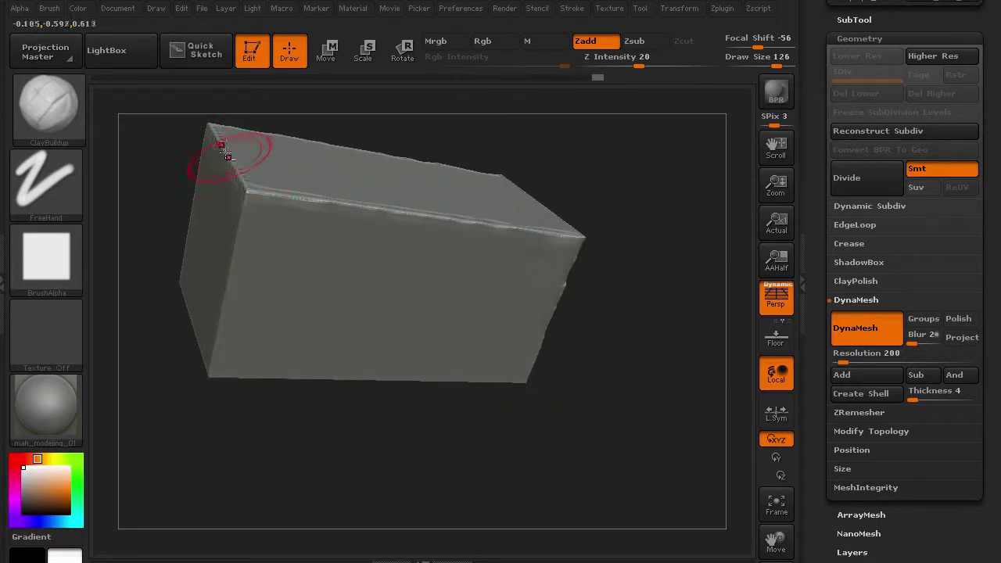
pyautogui.moveTo(221, 151); pyautogui.dragTo(215, 147)
pyautogui.moveTo(173, 150); pyautogui.dragTo(201, 154)
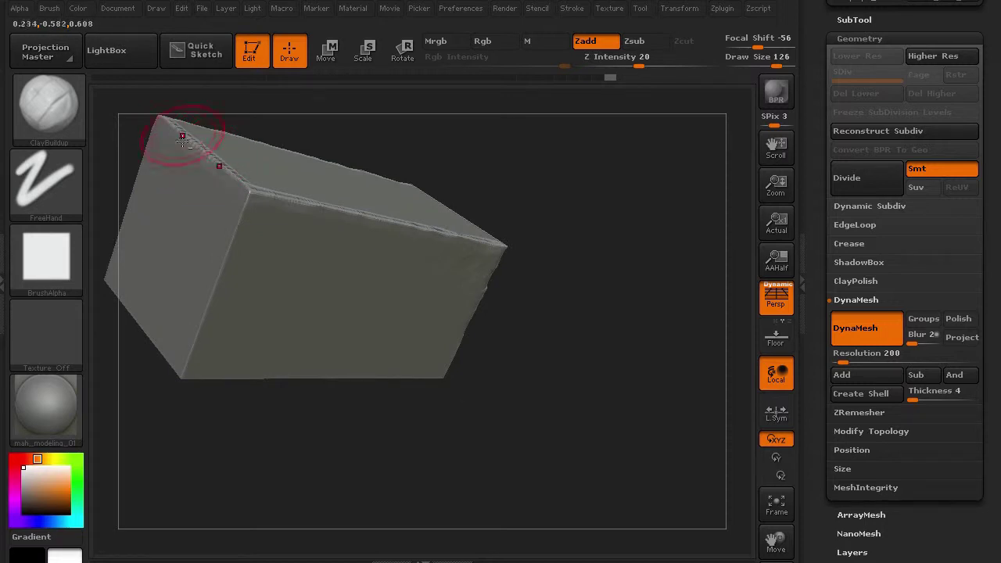
pyautogui.moveTo(212, 435)
pyautogui.mouseDown()
pyautogui.moveTo(185, 410)
pyautogui.moveTo(173, 421)
pyautogui.moveTo(286, 435)
pyautogui.moveTo(439, 427)
pyautogui.mouseUp()
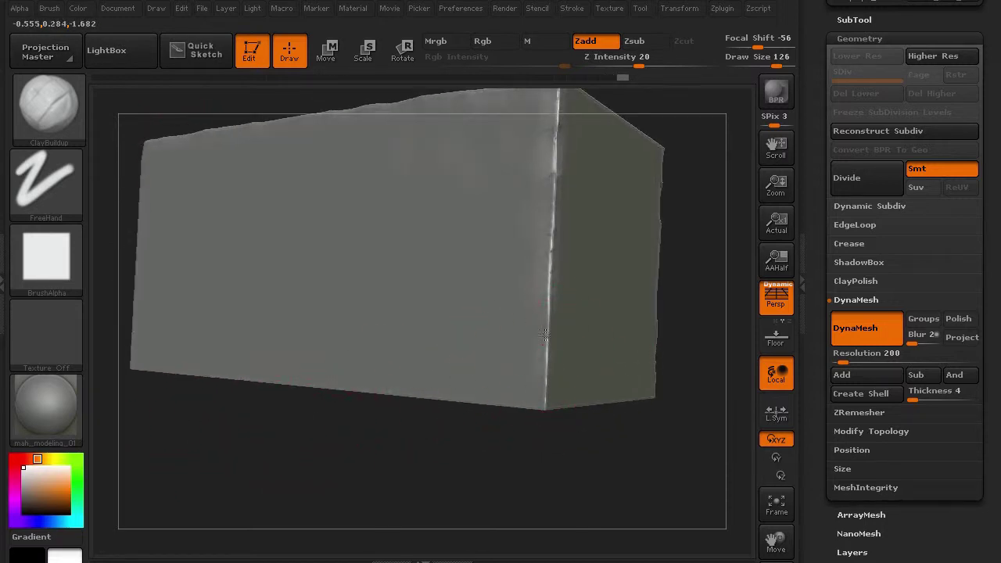
pyautogui.moveTo(405, 441); pyautogui.dragTo(435, 376)
pyautogui.moveTo(543, 407); pyautogui.dragTo(402, 425)
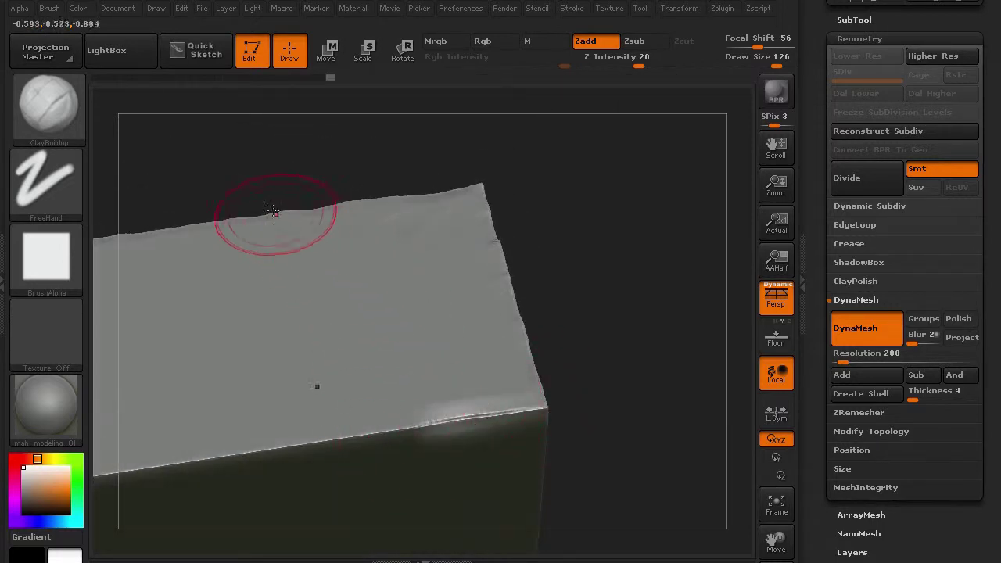
# Break up the front face's long lower edge and the edges around the block's other end.
pyautogui.moveTo(179, 190); pyautogui.dragTo(404, 123)
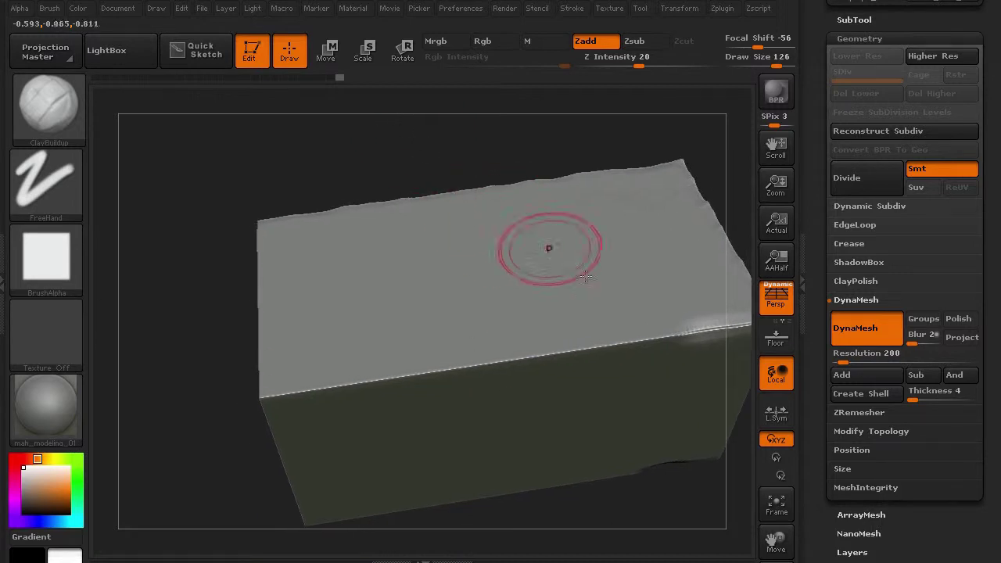
pyautogui.moveTo(673, 335); pyautogui.dragTo(502, 359)
pyautogui.moveTo(518, 357); pyautogui.dragTo(385, 378)
pyautogui.moveTo(204, 251)
pyautogui.mouseDown()
pyautogui.moveTo(225, 345)
pyautogui.moveTo(336, 399)
pyautogui.moveTo(277, 413)
pyautogui.moveTo(264, 357)
pyautogui.mouseUp()
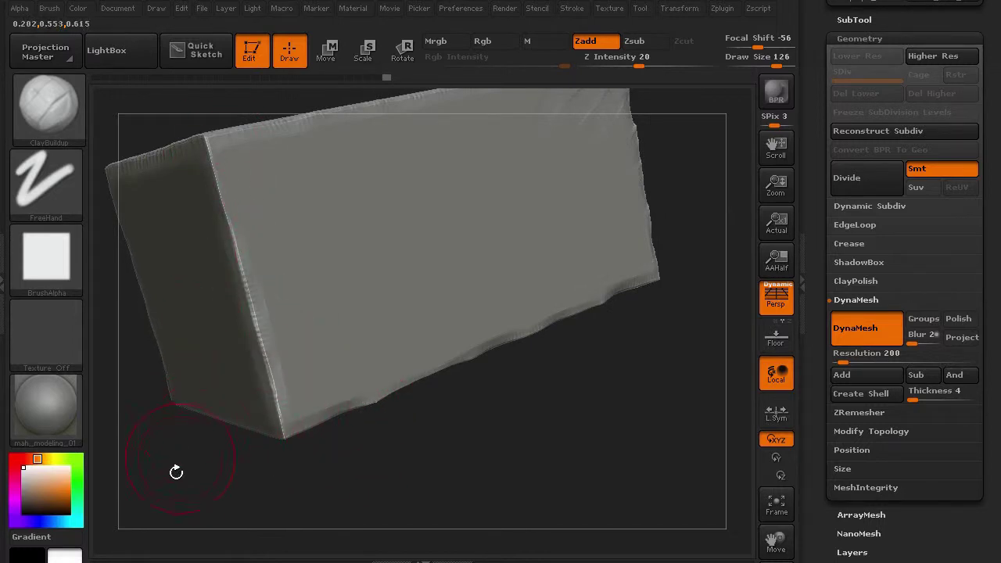
pyautogui.moveTo(176, 477); pyautogui.dragTo(302, 390)
pyautogui.moveTo(393, 485); pyautogui.dragTo(356, 344)
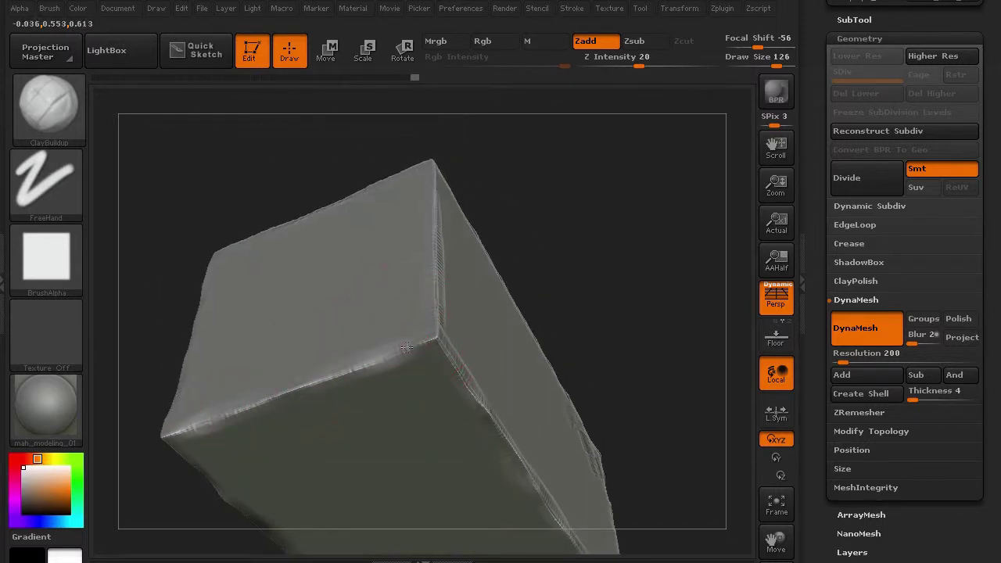
pyautogui.moveTo(258, 175); pyautogui.dragTo(274, 256)
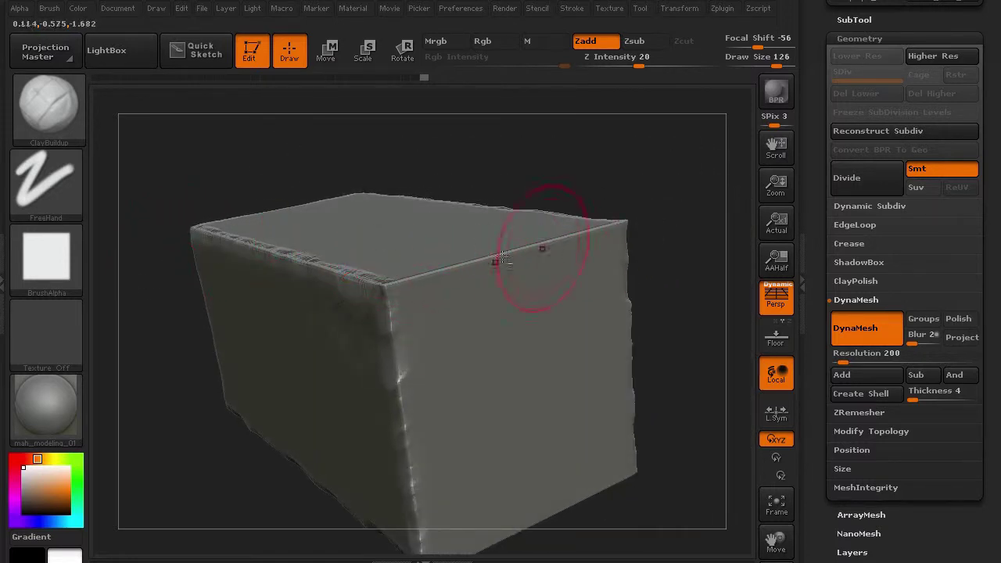
# Roughen the remaining top and bottom edges of the end face with ClayBuildup strokes.
pyautogui.moveTo(444, 172); pyautogui.dragTo(444, 195)
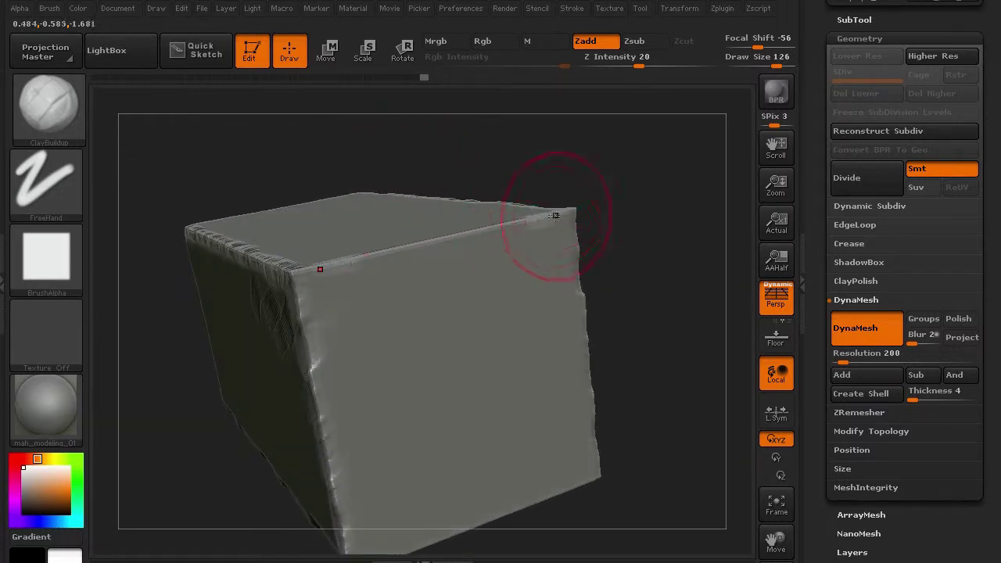
pyautogui.moveTo(544, 219); pyautogui.dragTo(386, 263)
pyautogui.moveTo(256, 213); pyautogui.dragTo(186, 134)
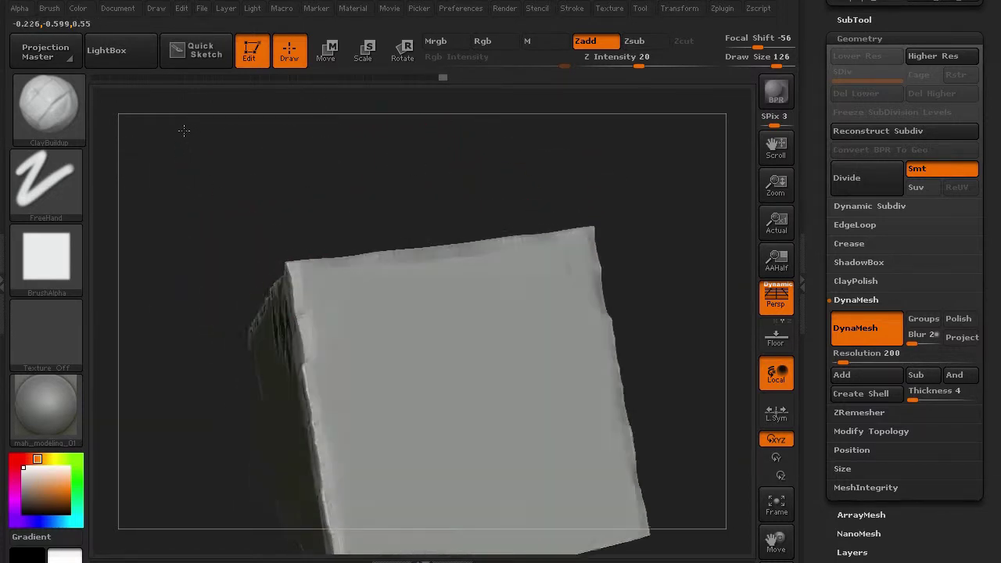
pyautogui.moveTo(188, 169); pyautogui.dragTo(387, 268)
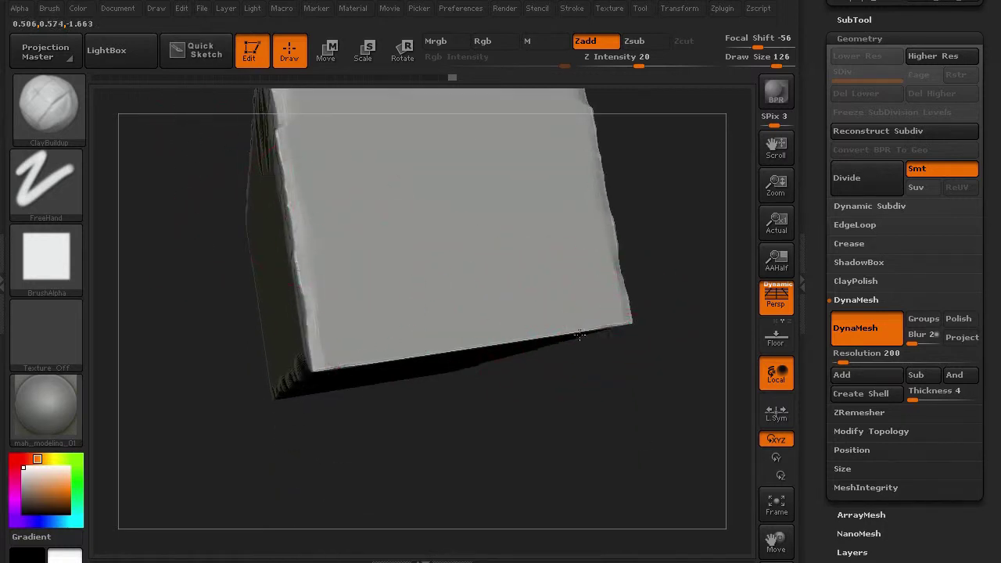
pyautogui.moveTo(538, 339); pyautogui.dragTo(505, 343)
pyautogui.moveTo(570, 333); pyautogui.dragTo(480, 345)
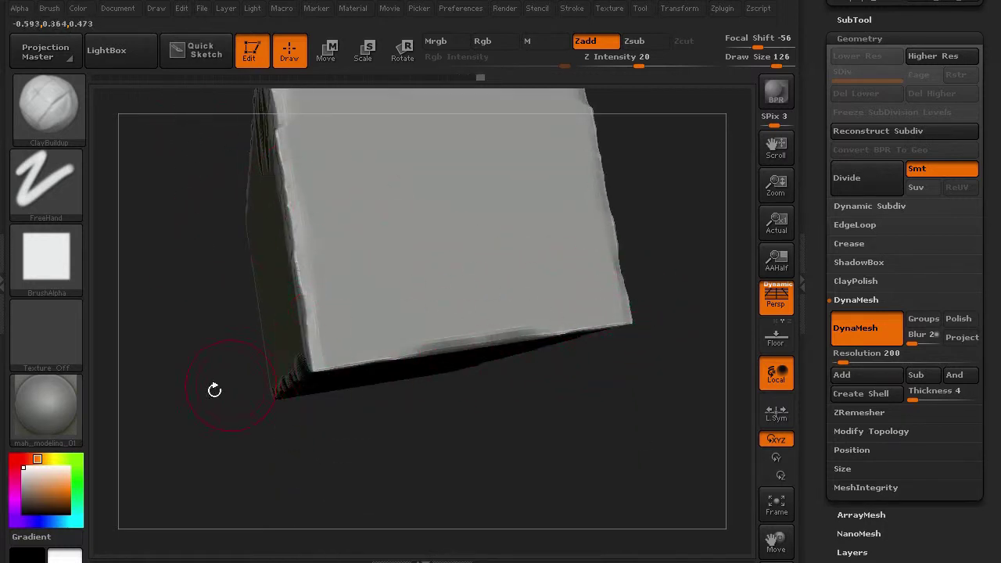
# Frame the front face, try ClayBuildup strokes across it and undo them.
pyautogui.moveTo(206, 391)
pyautogui.mouseDown()
pyautogui.moveTo(219, 288)
pyautogui.moveTo(186, 308)
pyautogui.moveTo(168, 271)
pyautogui.moveTo(277, 392)
pyautogui.moveTo(345, 439)
pyautogui.moveTo(302, 438)
pyautogui.moveTo(291, 414)
pyautogui.moveTo(359, 443)
pyautogui.mouseUp()
pyautogui.press('f')
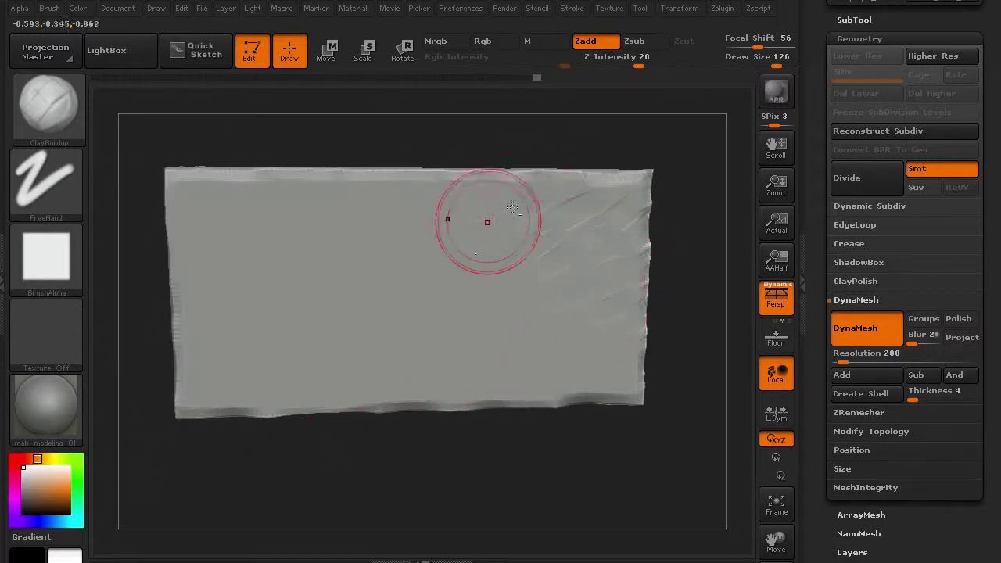
pyautogui.moveTo(568, 282)
pyautogui.mouseDown()
pyautogui.moveTo(599, 344)
pyautogui.moveTo(599, 358)
pyautogui.moveTo(574, 373)
pyautogui.moveTo(543, 305)
pyautogui.moveTo(499, 312)
pyautogui.moveTo(492, 358)
pyautogui.moveTo(539, 365)
pyautogui.mouseUp()
pyautogui.hotkey('ctrl', 'z')
pyautogui.hotkey('ctrl', 'z')
pyautogui.hotkey('ctrl', 'z')
# Cover the whole front face with overlapping diagonal ClayBuildup strokes to give it a rough stone texture.
pyautogui.moveTo(463, 356)
pyautogui.mouseDown()
pyautogui.moveTo(447, 313)
pyautogui.moveTo(493, 219)
pyautogui.moveTo(409, 186)
pyautogui.moveTo(418, 185)
pyautogui.moveTo(409, 174)
pyautogui.mouseUp()
pyautogui.moveTo(374, 205)
pyautogui.mouseDown()
pyautogui.moveTo(390, 236)
pyautogui.moveTo(434, 233)
pyautogui.moveTo(407, 228)
pyautogui.moveTo(392, 271)
pyautogui.moveTo(404, 311)
pyautogui.moveTo(399, 377)
pyautogui.moveTo(353, 385)
pyautogui.mouseUp()
pyautogui.moveTo(373, 304); pyautogui.dragTo(391, 297)
pyautogui.moveTo(339, 300); pyautogui.dragTo(378, 281)
pyautogui.moveTo(357, 244)
pyautogui.mouseDown()
pyautogui.moveTo(326, 253)
pyautogui.moveTo(349, 229)
pyautogui.mouseUp()
pyautogui.moveTo(306, 223)
pyautogui.mouseDown()
pyautogui.moveTo(337, 202)
pyautogui.moveTo(320, 174)
pyautogui.mouseUp()
pyautogui.moveTo(256, 190)
pyautogui.mouseDown()
pyautogui.moveTo(219, 190)
pyautogui.moveTo(196, 227)
pyautogui.moveTo(280, 223)
pyautogui.moveTo(293, 290)
pyautogui.moveTo(214, 310)
pyautogui.moveTo(224, 268)
pyautogui.moveTo(215, 204)
pyautogui.moveTo(196, 258)
pyautogui.moveTo(260, 316)
pyautogui.moveTo(298, 293)
pyautogui.moveTo(326, 313)
pyautogui.moveTo(329, 388)
pyautogui.moveTo(243, 376)
pyautogui.moveTo(206, 384)
pyautogui.moveTo(195, 305)
pyautogui.moveTo(225, 318)
pyautogui.moveTo(252, 389)
pyautogui.mouseUp()
# Cover the block's square end face with overlapping diagonal ClayBuildup strokes to give it a rough stone texture.
pyautogui.moveTo(186, 473)
pyautogui.mouseDown()
pyautogui.moveTo(287, 476)
pyautogui.moveTo(327, 453)
pyautogui.mouseUp()
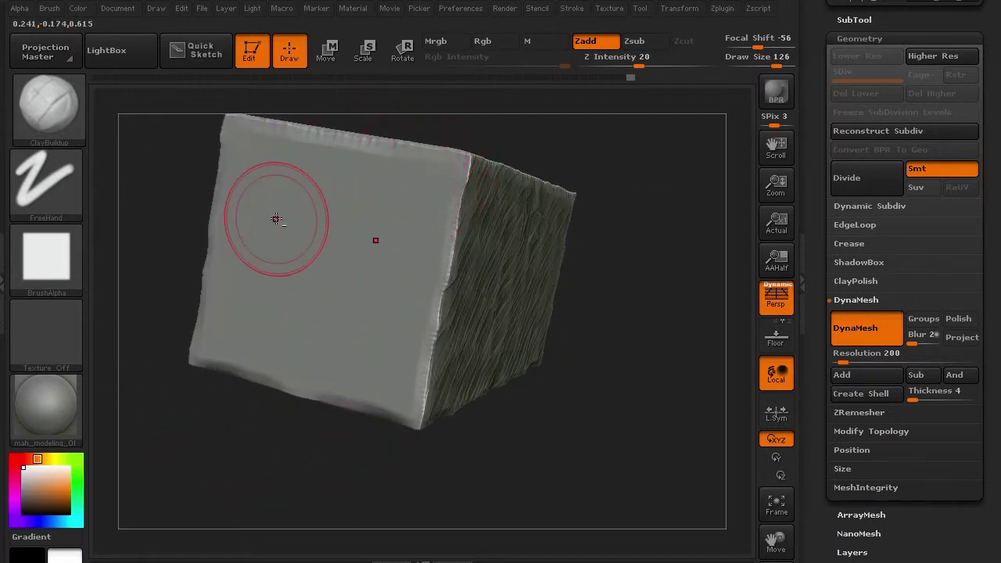
pyautogui.moveTo(335, 216); pyautogui.dragTo(439, 169)
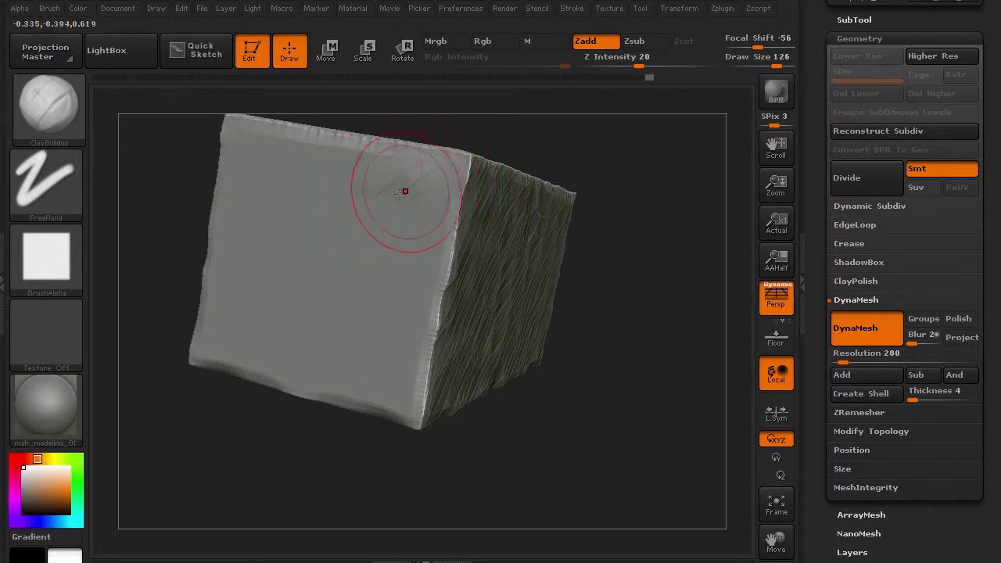
pyautogui.moveTo(192, 201)
pyautogui.mouseDown()
pyautogui.moveTo(250, 256)
pyautogui.moveTo(281, 258)
pyautogui.mouseUp()
pyautogui.moveTo(520, 274)
pyautogui.mouseDown()
pyautogui.moveTo(472, 302)
pyautogui.moveTo(525, 344)
pyautogui.moveTo(461, 266)
pyautogui.moveTo(399, 266)
pyautogui.mouseUp()
pyautogui.moveTo(395, 229); pyautogui.dragTo(368, 254)
pyautogui.moveTo(331, 155)
pyautogui.mouseDown()
pyautogui.moveTo(282, 170)
pyautogui.moveTo(320, 172)
pyautogui.moveTo(240, 224)
pyautogui.moveTo(258, 235)
pyautogui.mouseUp()
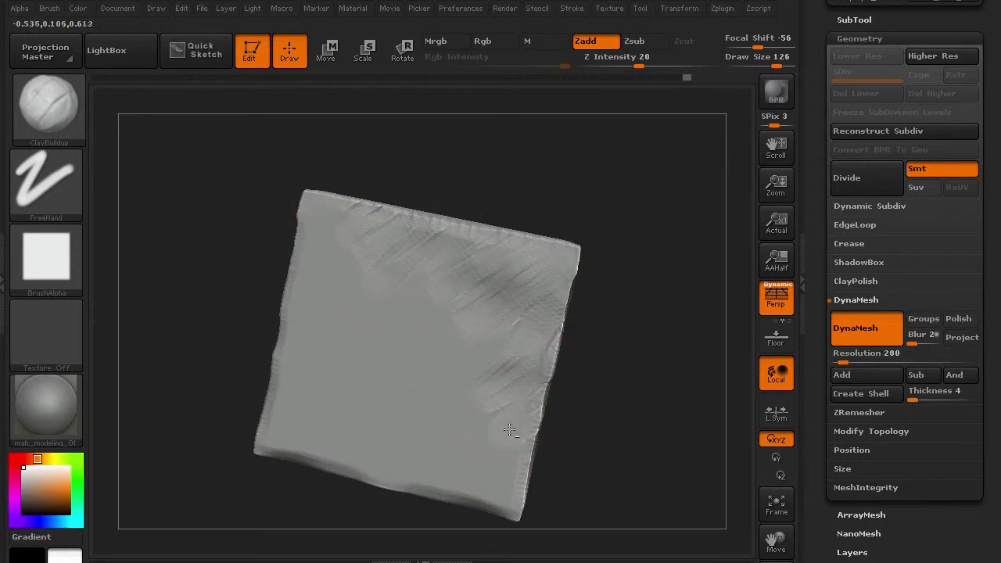
pyautogui.moveTo(528, 426); pyautogui.dragTo(493, 477)
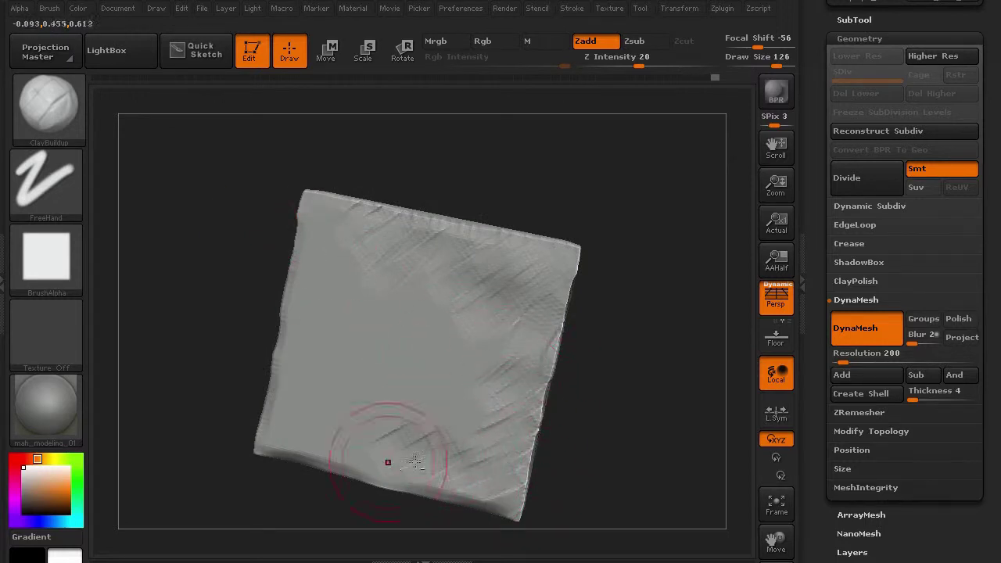
pyautogui.moveTo(422, 465); pyautogui.dragTo(391, 462)
pyautogui.moveTo(432, 349); pyautogui.dragTo(397, 325)
pyautogui.moveTo(325, 243)
pyautogui.mouseDown()
pyautogui.moveTo(291, 258)
pyautogui.moveTo(324, 336)
pyautogui.moveTo(371, 348)
pyautogui.mouseUp()
pyautogui.moveTo(359, 453); pyautogui.dragTo(286, 417)
# Texture the opposite square end face from edge to edge with diagonal ClayBuildup strokes.
pyautogui.moveTo(223, 308); pyautogui.dragTo(290, 192)
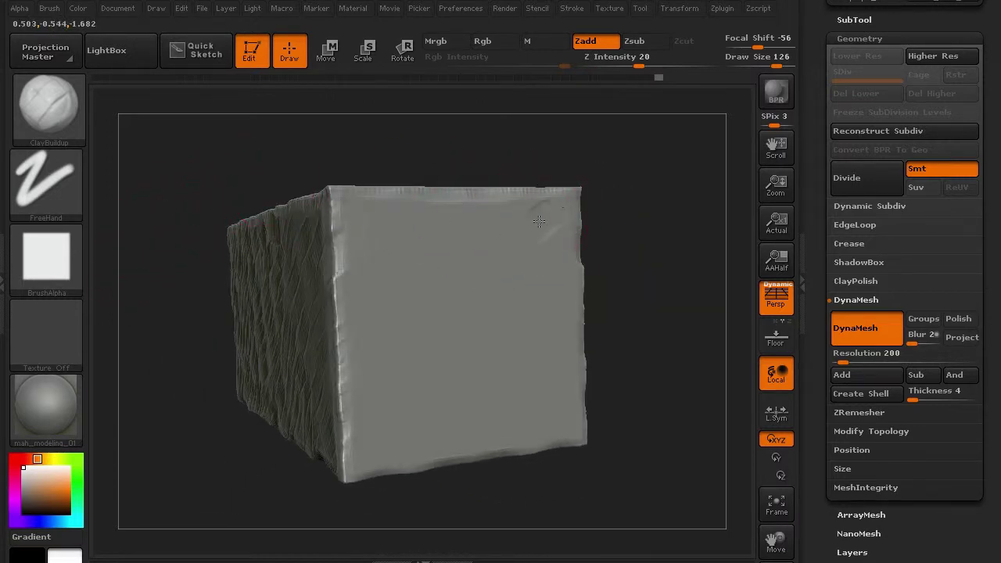
pyautogui.click(583, 56)
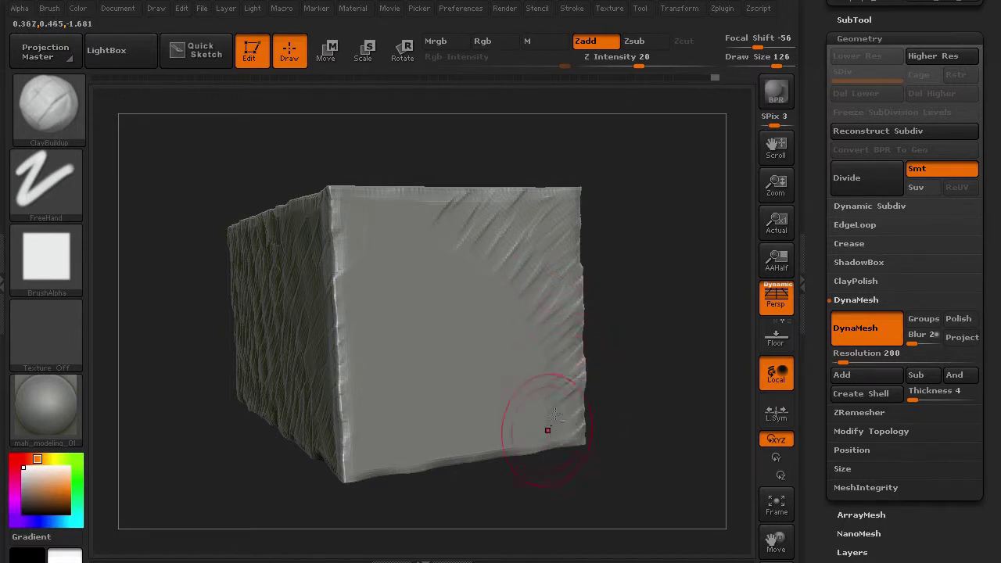
pyautogui.moveTo(521, 410); pyautogui.dragTo(496, 445)
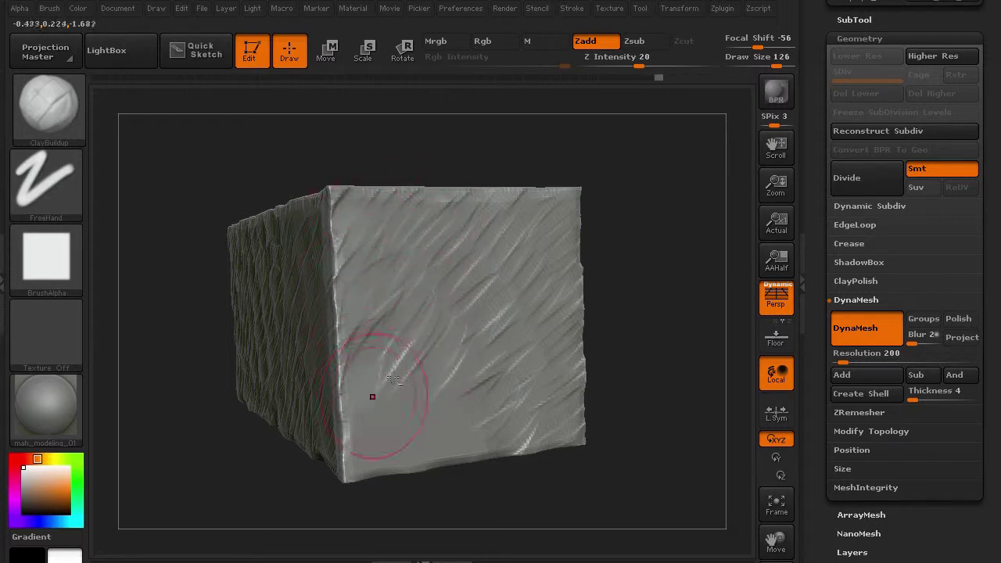
pyautogui.moveTo(385, 394); pyautogui.dragTo(425, 426)
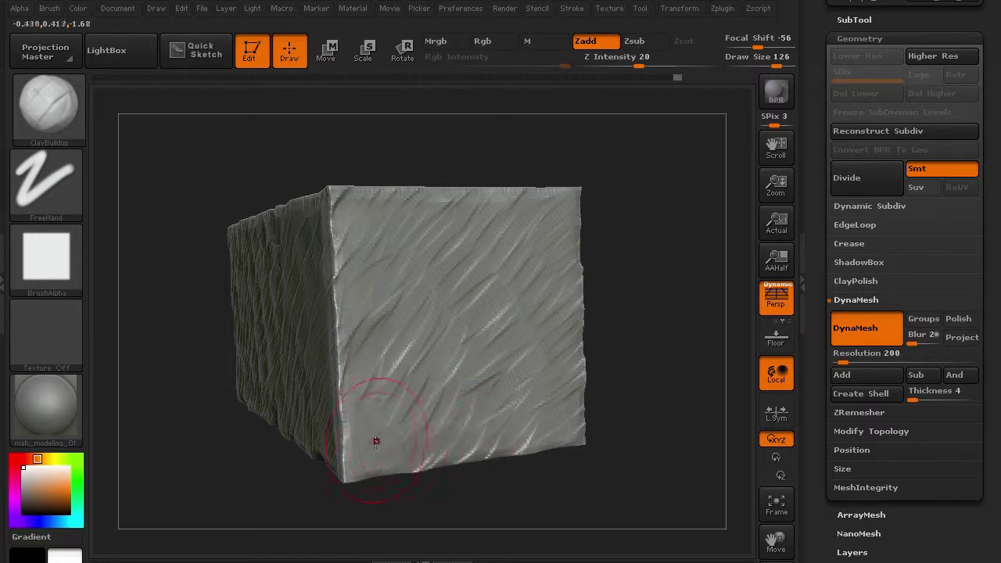
# Cover the next untextured long face of the block with overlapping diagonal ClayBuildup strokes.
pyautogui.moveTo(177, 376); pyautogui.dragTo(250, 235)
pyautogui.moveTo(292, 184)
pyautogui.mouseDown()
pyautogui.moveTo(284, 201)
pyautogui.moveTo(293, 158)
pyautogui.moveTo(282, 204)
pyautogui.moveTo(319, 486)
pyautogui.mouseUp()
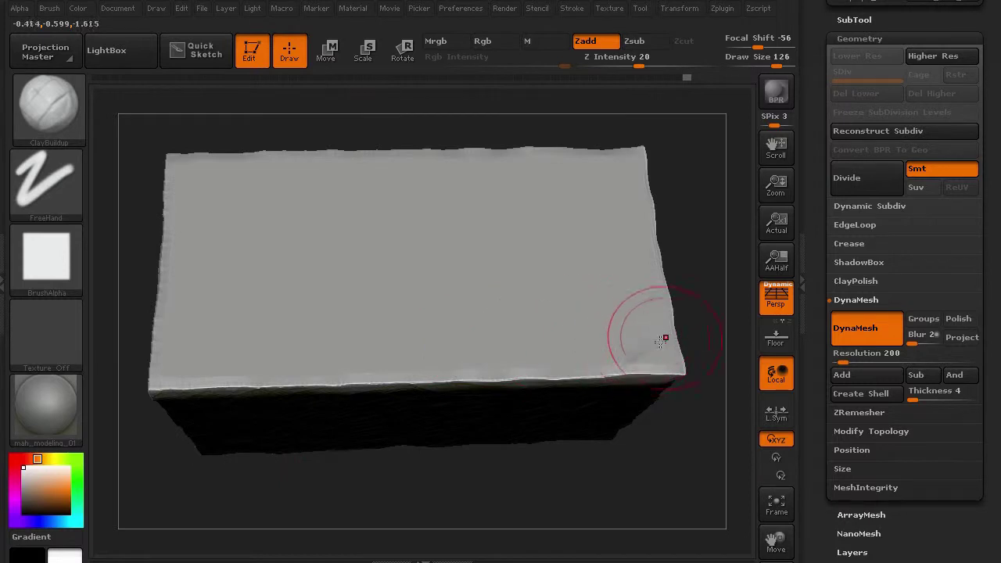
pyautogui.moveTo(441, 118); pyautogui.dragTo(338, 122)
pyautogui.keyDown('alt'); pyautogui.moveTo(136, 251); pyautogui.dragTo(140, 292); pyautogui.keyUp('alt')
pyautogui.keyDown('alt'); pyautogui.moveTo(607, 199); pyautogui.dragTo(621, 194); pyautogui.keyUp('alt')
pyautogui.moveTo(656, 239)
pyautogui.mouseDown()
pyautogui.moveTo(649, 293)
pyautogui.moveTo(591, 205)
pyautogui.moveTo(526, 195)
pyautogui.moveTo(536, 248)
pyautogui.moveTo(565, 270)
pyautogui.moveTo(615, 284)
pyautogui.moveTo(573, 353)
pyautogui.mouseUp()
pyautogui.moveTo(610, 385)
pyautogui.mouseDown()
pyautogui.moveTo(568, 384)
pyautogui.moveTo(523, 349)
pyautogui.moveTo(561, 328)
pyautogui.moveTo(512, 293)
pyautogui.mouseUp()
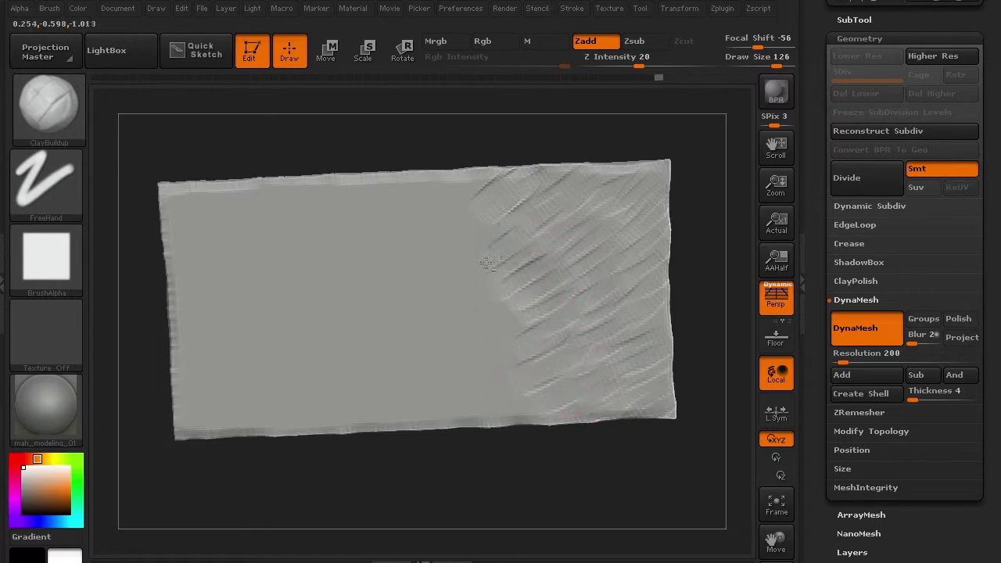
pyautogui.moveTo(477, 183)
pyautogui.mouseDown()
pyautogui.moveTo(435, 184)
pyautogui.moveTo(365, 209)
pyautogui.mouseUp()
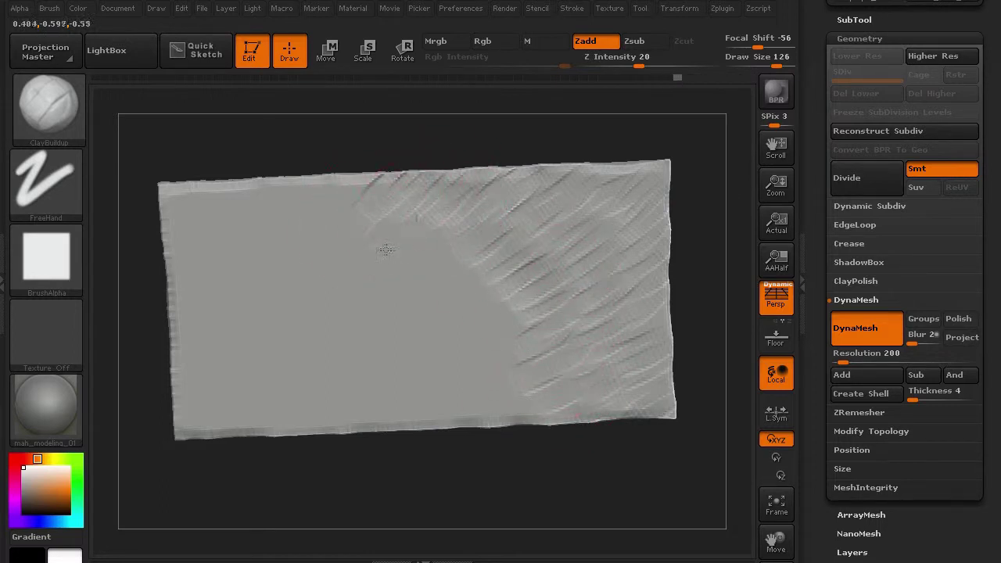
pyautogui.moveTo(438, 290)
pyautogui.mouseDown()
pyautogui.moveTo(483, 329)
pyautogui.moveTo(509, 381)
pyautogui.moveTo(489, 411)
pyautogui.moveTo(477, 356)
pyautogui.moveTo(417, 348)
pyautogui.moveTo(394, 294)
pyautogui.moveTo(324, 211)
pyautogui.moveTo(245, 208)
pyautogui.moveTo(206, 225)
pyautogui.moveTo(274, 235)
pyautogui.mouseUp()
pyautogui.moveTo(273, 285); pyautogui.dragTo(326, 309)
pyautogui.moveTo(356, 355)
pyautogui.mouseDown()
pyautogui.moveTo(407, 402)
pyautogui.moveTo(392, 384)
pyautogui.moveTo(332, 364)
pyautogui.moveTo(279, 293)
pyautogui.moveTo(266, 359)
pyautogui.moveTo(278, 408)
pyautogui.moveTo(264, 409)
pyautogui.mouseUp()
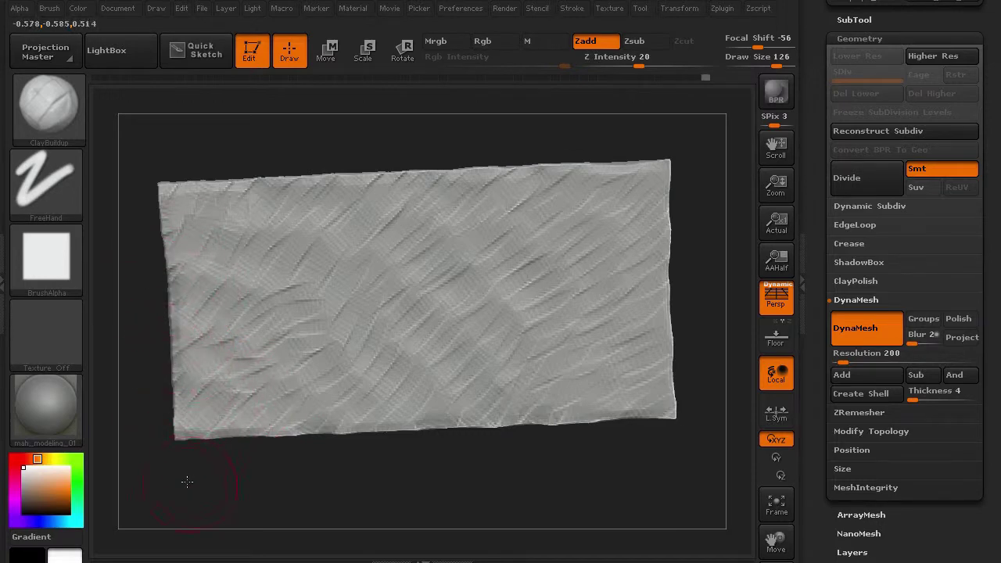
# Fill the last smooth long face with diagonal ClayBuildup strokes out to its worn edges.
pyautogui.moveTo(187, 482)
pyautogui.mouseDown()
pyautogui.moveTo(152, 478)
pyautogui.moveTo(166, 389)
pyautogui.moveTo(206, 431)
pyautogui.moveTo(190, 385)
pyautogui.moveTo(179, 394)
pyautogui.moveTo(185, 452)
pyautogui.moveTo(196, 384)
pyautogui.moveTo(180, 405)
pyautogui.mouseUp()
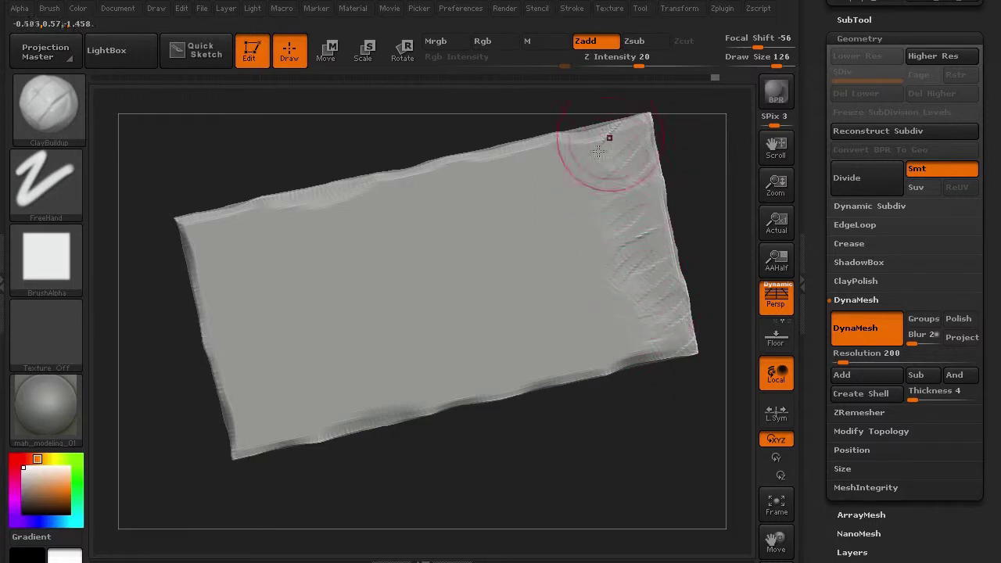
pyautogui.moveTo(537, 172)
pyautogui.mouseDown()
pyautogui.moveTo(541, 188)
pyautogui.moveTo(615, 253)
pyautogui.moveTo(607, 315)
pyautogui.moveTo(642, 329)
pyautogui.moveTo(577, 360)
pyautogui.moveTo(536, 337)
pyautogui.moveTo(531, 267)
pyautogui.moveTo(490, 226)
pyautogui.mouseUp()
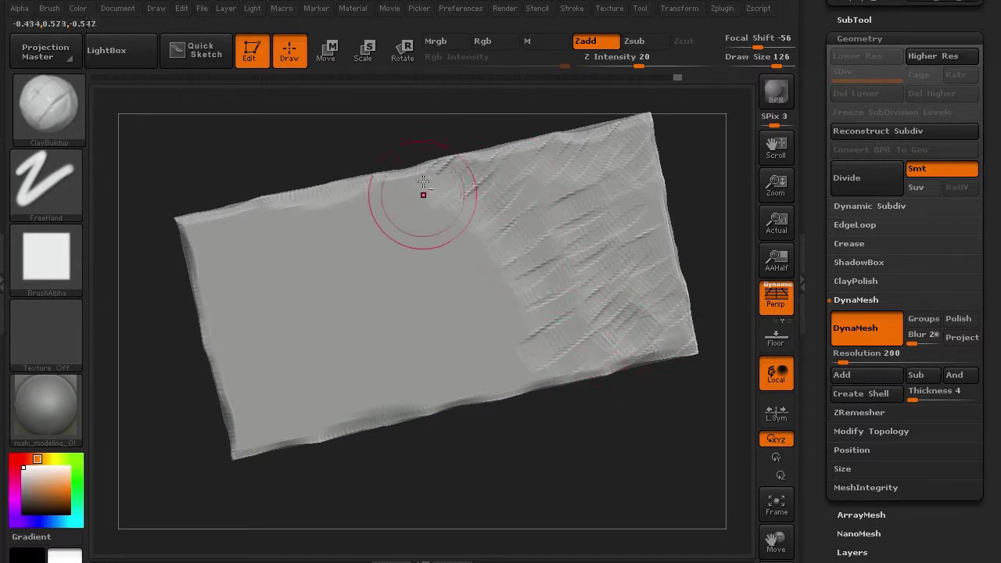
pyautogui.moveTo(429, 171)
pyautogui.mouseDown()
pyautogui.moveTo(376, 195)
pyautogui.moveTo(416, 226)
pyautogui.moveTo(456, 237)
pyautogui.moveTo(504, 295)
pyautogui.moveTo(499, 368)
pyautogui.moveTo(447, 352)
pyautogui.moveTo(409, 292)
pyautogui.moveTo(335, 271)
pyautogui.mouseUp()
pyautogui.moveTo(299, 225)
pyautogui.mouseDown()
pyautogui.moveTo(201, 259)
pyautogui.moveTo(304, 294)
pyautogui.moveTo(325, 250)
pyautogui.moveTo(360, 351)
pyautogui.moveTo(421, 388)
pyautogui.moveTo(319, 391)
pyautogui.mouseUp()
pyautogui.moveTo(294, 343)
pyautogui.mouseDown()
pyautogui.moveTo(258, 342)
pyautogui.moveTo(222, 295)
pyautogui.moveTo(206, 368)
pyautogui.moveTo(290, 374)
pyautogui.moveTo(316, 395)
pyautogui.moveTo(268, 423)
pyautogui.moveTo(297, 352)
pyautogui.moveTo(245, 342)
pyautogui.moveTo(202, 270)
pyautogui.mouseUp()
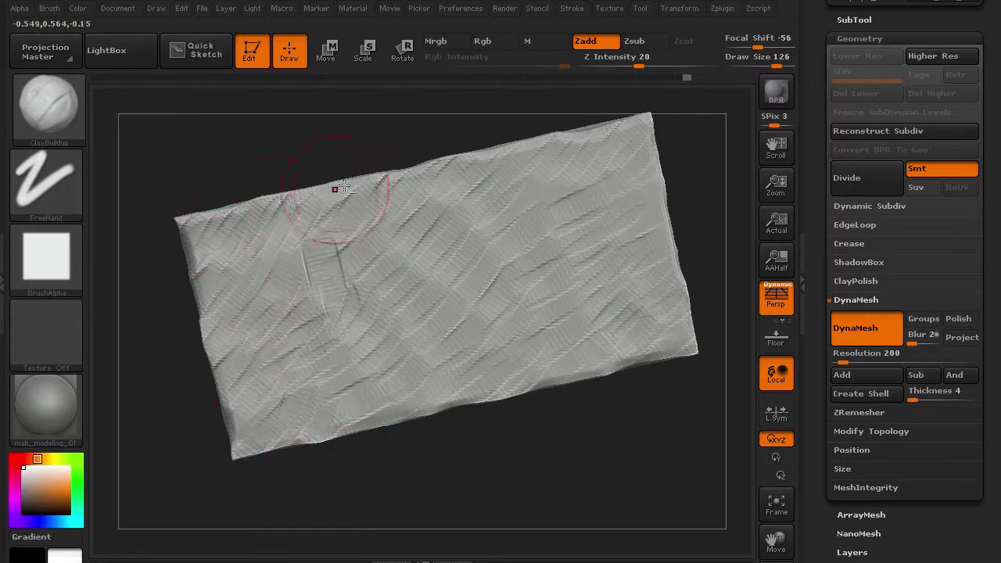
# Soften the stroke texture across two of the block's long faces with the Smooth brush.
pyautogui.moveTo(182, 458)
pyautogui.mouseDown()
pyautogui.moveTo(163, 353)
pyautogui.moveTo(134, 358)
pyautogui.moveTo(135, 347)
pyautogui.moveTo(144, 381)
pyautogui.moveTo(167, 376)
pyautogui.moveTo(164, 454)
pyautogui.moveTo(179, 449)
pyautogui.mouseUp()
pyautogui.keyDown('shift'); pyautogui.moveTo(228, 239); pyautogui.dragTo(219, 220); pyautogui.keyUp('shift')
pyautogui.keyDown('shift'); pyautogui.moveTo(356, 226); pyautogui.dragTo(377, 251); pyautogui.keyUp('shift')
pyautogui.keyDown('shift'); pyautogui.moveTo(242, 299); pyautogui.dragTo(308, 356); pyautogui.keyUp('shift')
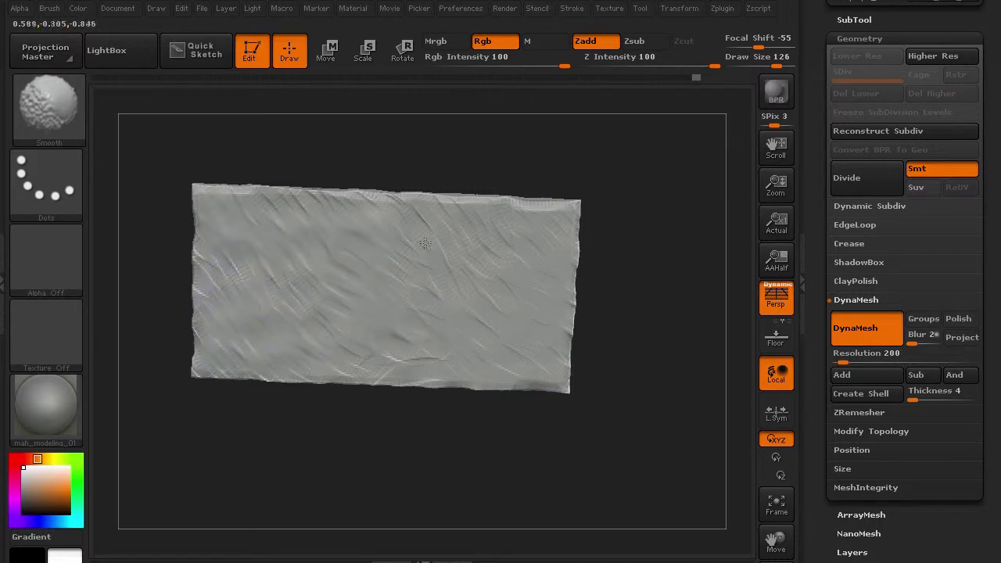
pyautogui.moveTo(166, 452)
pyautogui.mouseDown()
pyautogui.moveTo(172, 462)
pyautogui.moveTo(177, 398)
pyautogui.moveTo(199, 423)
pyautogui.mouseUp()
pyautogui.keyDown('shift'); pyautogui.moveTo(275, 320); pyautogui.dragTo(367, 215); pyautogui.keyUp('shift')
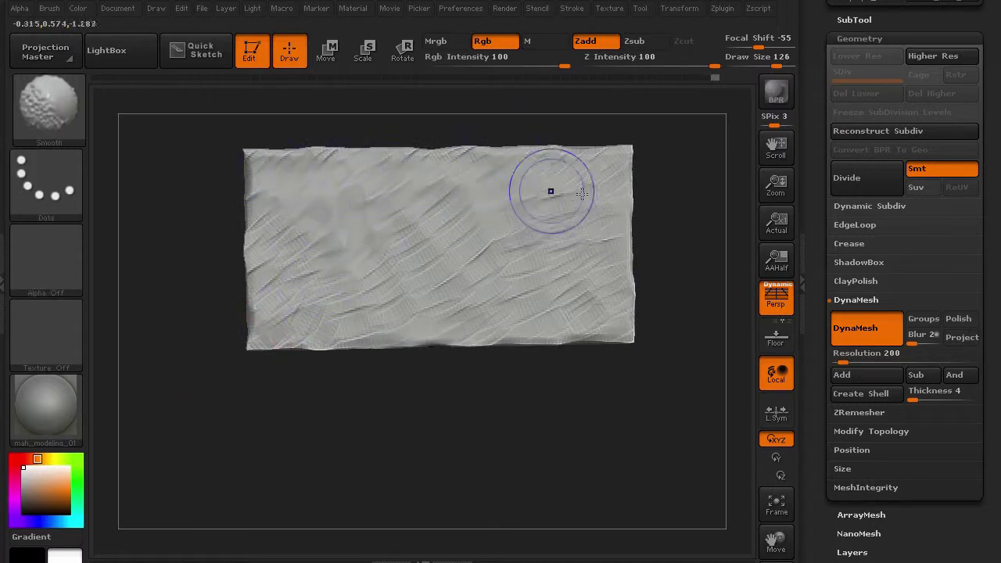
pyautogui.moveTo(560, 214)
pyautogui.keyDown('shift'); pyautogui.mouseDown()
pyautogui.moveTo(582, 266)
pyautogui.moveTo(528, 311)
pyautogui.mouseUp(); pyautogui.keyUp('shift')
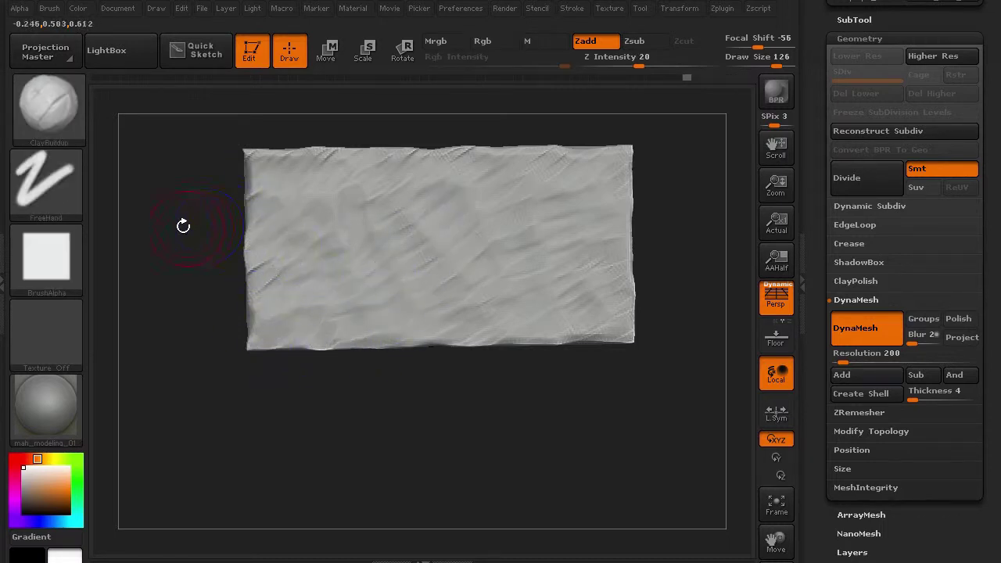
# Smooth down the ClayBuildup marks on the remaining two long faces.
pyautogui.moveTo(188, 226)
pyautogui.mouseDown()
pyautogui.moveTo(191, 393)
pyautogui.moveTo(187, 305)
pyautogui.moveTo(203, 427)
pyautogui.mouseUp()
pyautogui.keyDown('shift'); pyautogui.moveTo(273, 198); pyautogui.dragTo(380, 213); pyautogui.keyUp('shift')
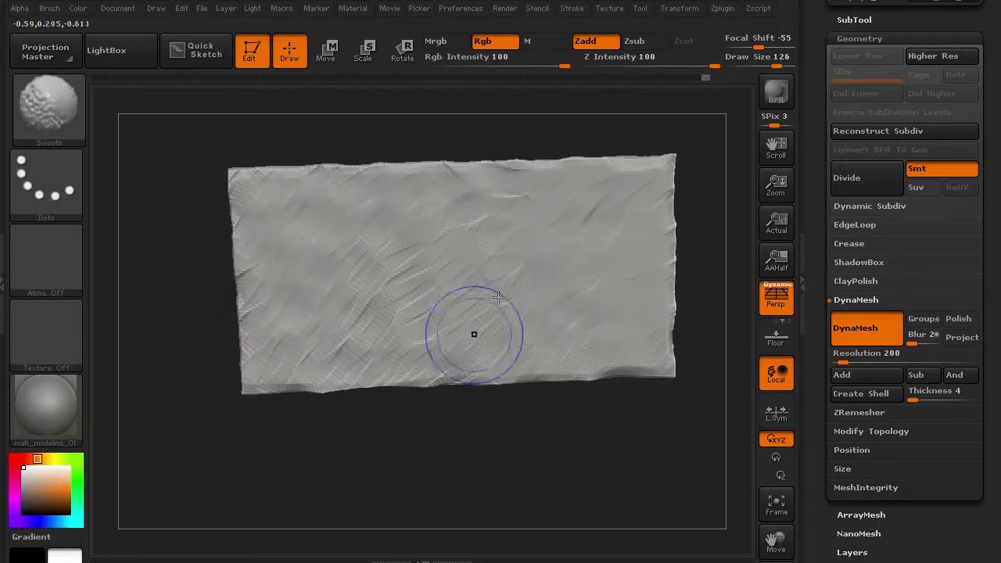
pyautogui.moveTo(362, 334)
pyautogui.keyDown('shift'); pyautogui.mouseDown()
pyautogui.moveTo(352, 318)
pyautogui.moveTo(261, 288)
pyautogui.mouseUp(); pyautogui.keyUp('shift')
pyautogui.moveTo(205, 209)
pyautogui.mouseDown()
pyautogui.moveTo(179, 320)
pyautogui.moveTo(172, 427)
pyautogui.moveTo(167, 357)
pyautogui.moveTo(228, 342)
pyautogui.moveTo(161, 386)
pyautogui.moveTo(156, 375)
pyautogui.mouseUp()
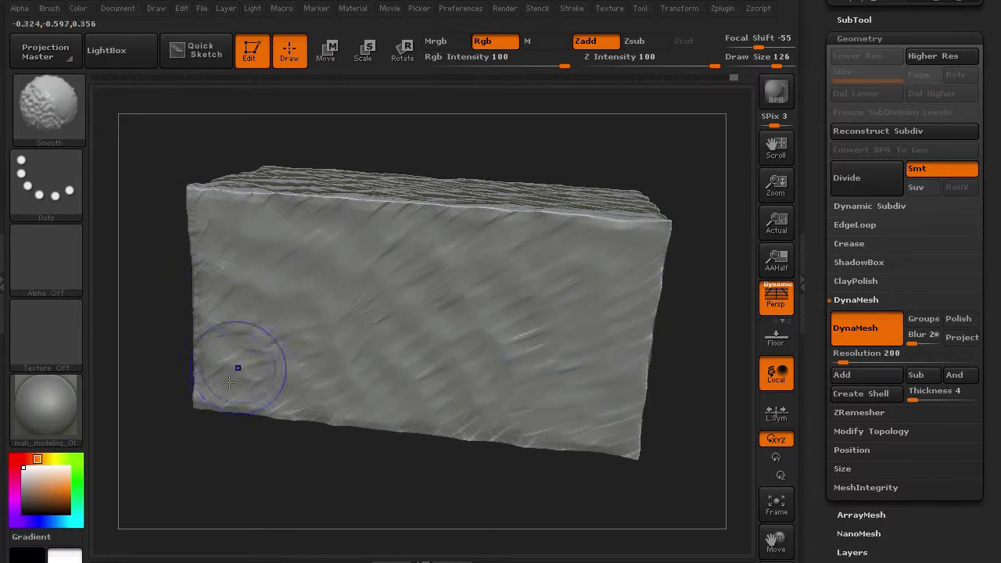
pyautogui.moveTo(177, 450)
pyautogui.mouseDown()
pyautogui.moveTo(174, 424)
pyautogui.moveTo(167, 480)
pyautogui.mouseUp()
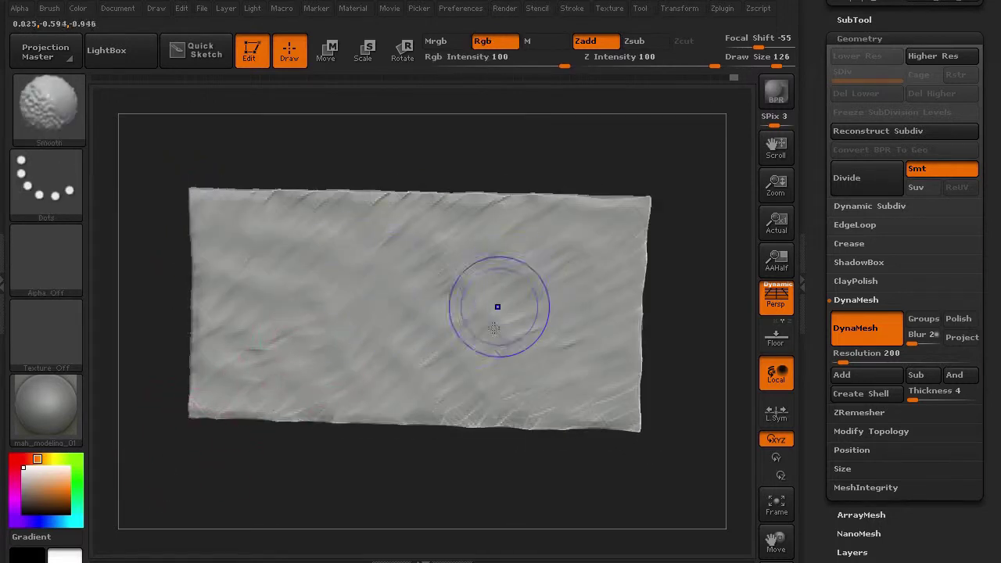
# Undo the last stroke on the square end face and soften its stroke texture with the Smooth brush.
pyautogui.moveTo(269, 488)
pyautogui.mouseDown()
pyautogui.moveTo(240, 492)
pyautogui.moveTo(185, 456)
pyautogui.moveTo(349, 415)
pyautogui.moveTo(231, 423)
pyautogui.moveTo(349, 357)
pyautogui.mouseUp()
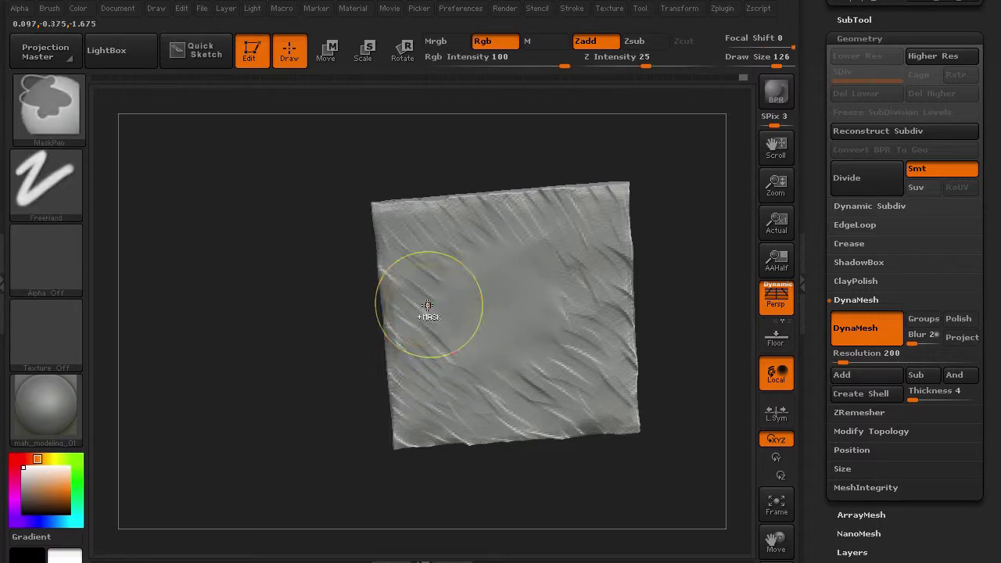
pyautogui.hotkey('ctrl', 'z')
pyautogui.moveTo(297, 290); pyautogui.dragTo(336, 270)
pyautogui.moveTo(429, 237)
pyautogui.keyDown('shift'); pyautogui.mouseDown()
pyautogui.moveTo(488, 209)
pyautogui.moveTo(592, 210)
pyautogui.mouseUp(); pyautogui.keyUp('shift')
pyautogui.moveTo(571, 283)
pyautogui.keyDown('shift'); pyautogui.mouseDown()
pyautogui.moveTo(481, 324)
pyautogui.moveTo(617, 317)
pyautogui.mouseUp(); pyautogui.keyUp('shift')
pyautogui.keyDown('shift'); pyautogui.moveTo(535, 366); pyautogui.dragTo(562, 426); pyautogui.keyUp('shift')
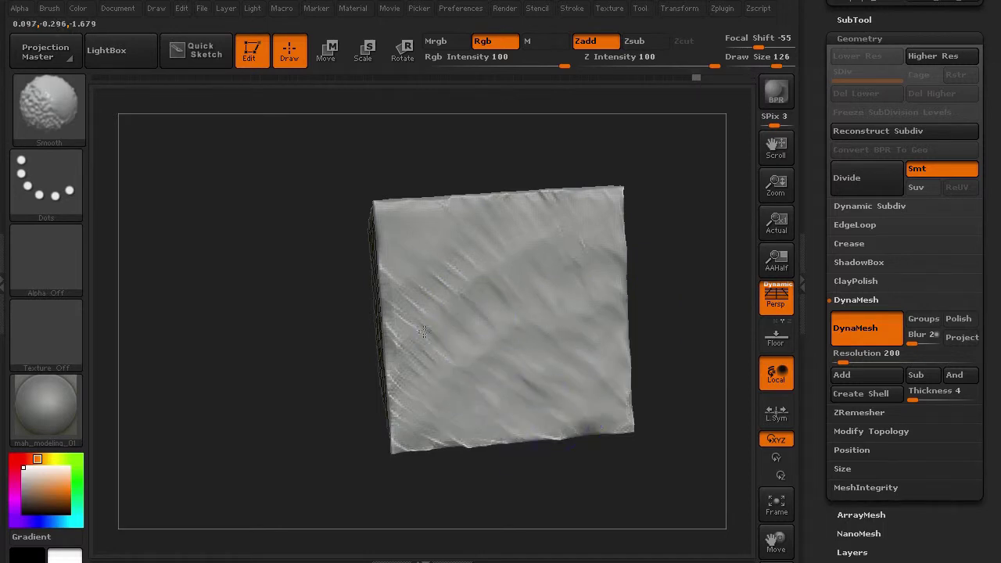
pyautogui.moveTo(409, 319)
pyautogui.keyDown('shift'); pyautogui.mouseDown()
pyautogui.moveTo(482, 264)
pyautogui.moveTo(405, 347)
pyautogui.moveTo(416, 401)
pyautogui.mouseUp(); pyautogui.keyUp('shift')
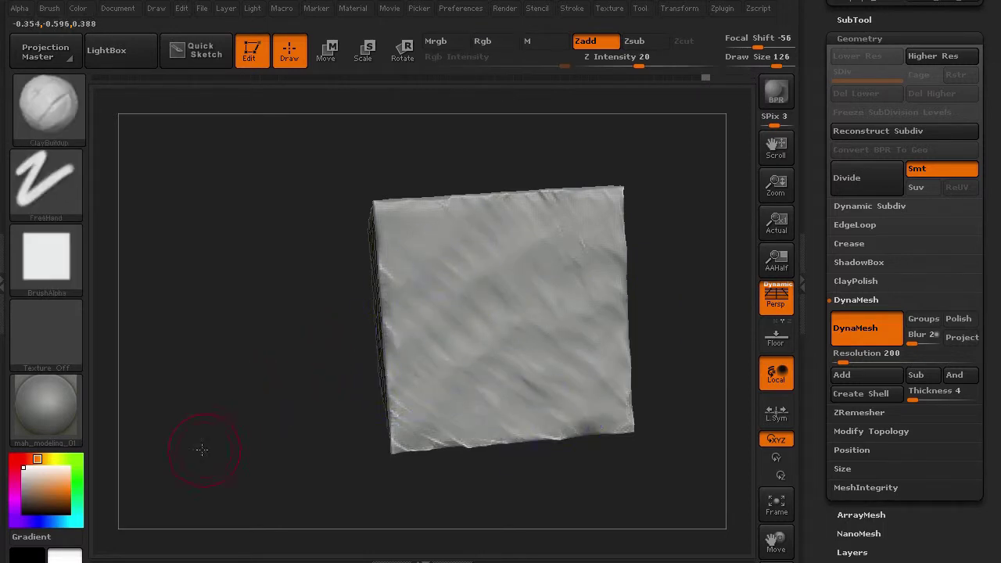
# Soften the stroke texture on the block's opposite end face with the Smooth brush.
pyautogui.moveTo(201, 447)
pyautogui.mouseDown()
pyautogui.moveTo(195, 420)
pyautogui.moveTo(237, 459)
pyautogui.moveTo(167, 480)
pyautogui.moveTo(290, 467)
pyautogui.moveTo(313, 454)
pyautogui.mouseUp()
pyautogui.press('shift')
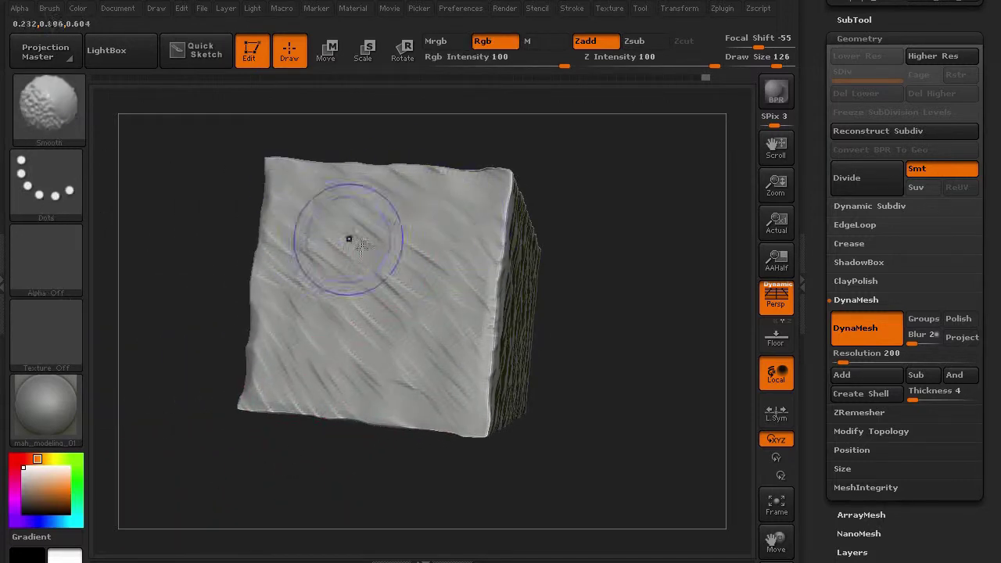
pyautogui.moveTo(282, 340)
pyautogui.keyDown('shift'); pyautogui.mouseDown()
pyautogui.moveTo(387, 382)
pyautogui.moveTo(392, 357)
pyautogui.mouseUp(); pyautogui.keyUp('shift')
# Open the Layers settings of the stone block.
pyautogui.moveTo(235, 463)
pyautogui.mouseDown()
pyautogui.moveTo(175, 436)
pyautogui.moveTo(168, 458)
pyautogui.moveTo(164, 431)
pyautogui.moveTo(208, 461)
pyautogui.moveTo(220, 443)
pyautogui.mouseUp()
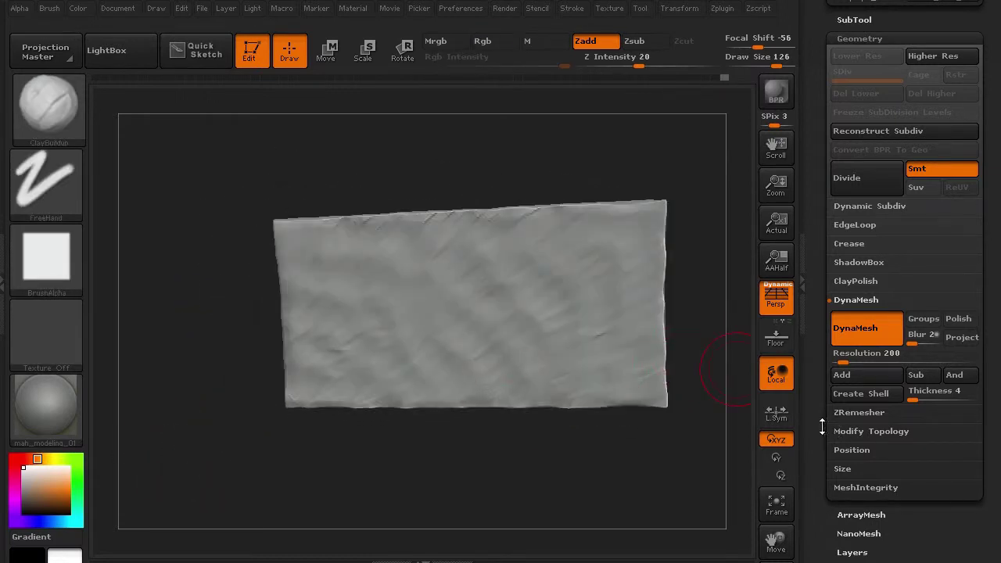
pyautogui.moveTo(822, 427); pyautogui.dragTo(820, 404)
pyautogui.click(836, 370)
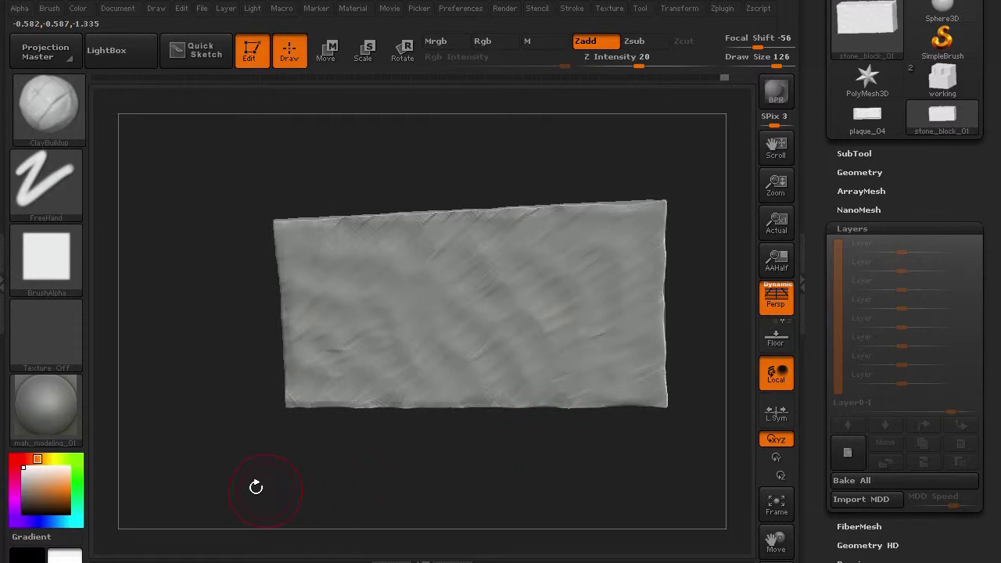
# Check the block from all sides and smooth the harsh stroke marks left on its long faces.
pyautogui.moveTo(240, 486); pyautogui.dragTo(238, 440)
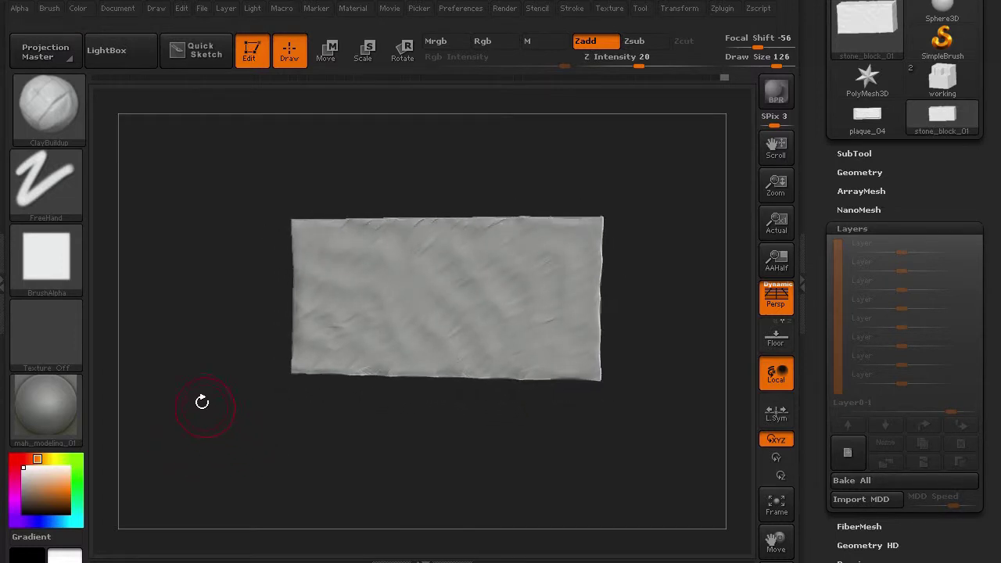
pyautogui.moveTo(200, 401); pyautogui.dragTo(205, 426)
pyautogui.moveTo(188, 487); pyautogui.dragTo(384, 405)
pyautogui.moveTo(235, 222); pyautogui.dragTo(226, 326)
pyautogui.moveTo(203, 366)
pyautogui.mouseDown()
pyautogui.moveTo(190, 315)
pyautogui.moveTo(190, 396)
pyautogui.mouseUp()
pyautogui.keyDown('shift'); pyautogui.moveTo(443, 317); pyautogui.dragTo(376, 337); pyautogui.keyUp('shift')
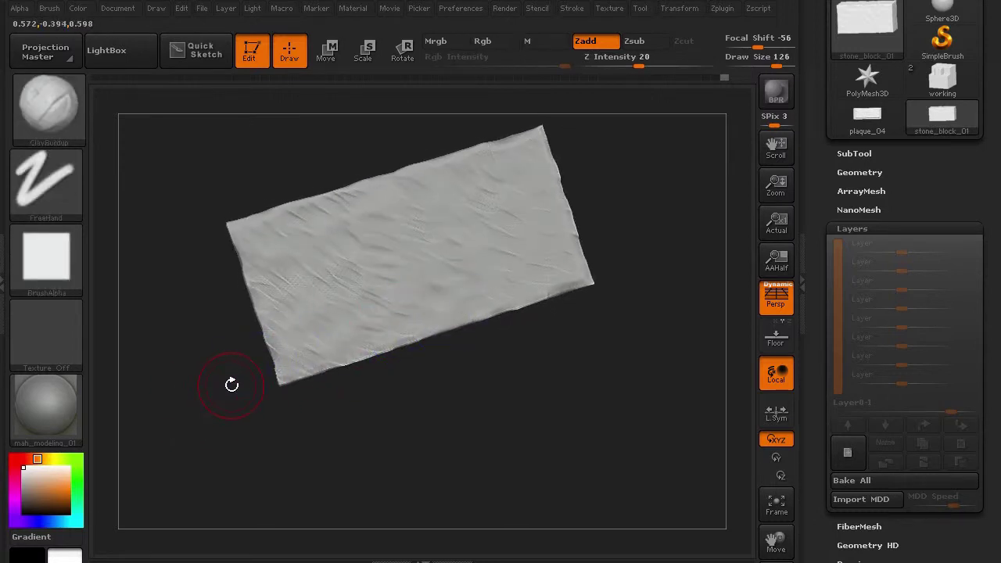
pyautogui.press('shift')
pyautogui.moveTo(196, 407)
pyautogui.mouseDown()
pyautogui.moveTo(183, 230)
pyautogui.moveTo(172, 304)
pyautogui.moveTo(141, 375)
pyautogui.moveTo(172, 342)
pyautogui.moveTo(171, 321)
pyautogui.mouseUp()
pyautogui.hotkey('shift', 'r')
pyautogui.moveTo(230, 445)
pyautogui.mouseDown()
pyautogui.moveTo(205, 441)
pyautogui.moveTo(221, 453)
pyautogui.moveTo(208, 449)
pyautogui.moveTo(219, 443)
pyautogui.moveTo(183, 462)
pyautogui.mouseUp()
pyautogui.press('shift')
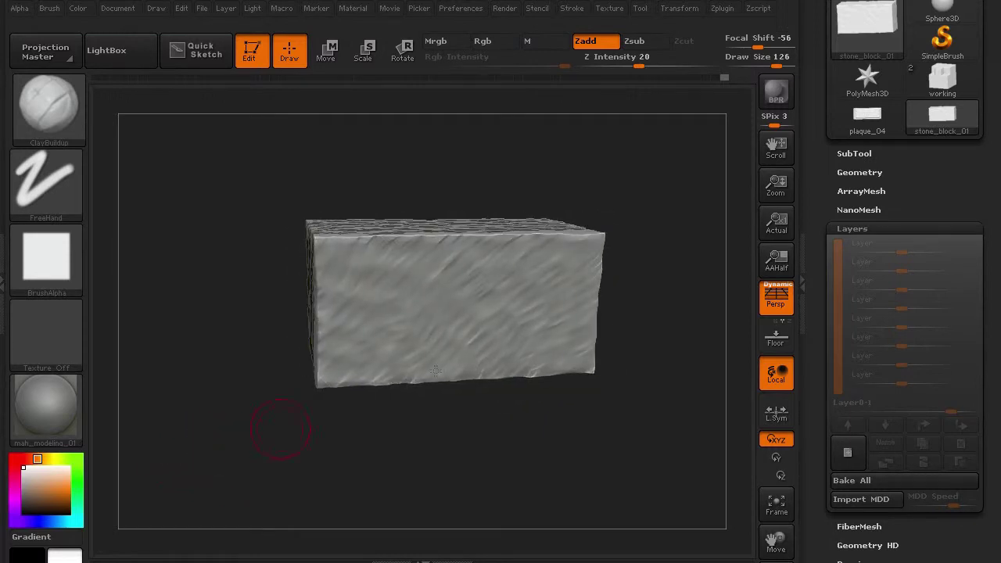
# Save the sculpted block as a new ZTool file named stone_block_02.ZTL.
pyautogui.moveTo(995, 79); pyautogui.dragTo(996, 196)
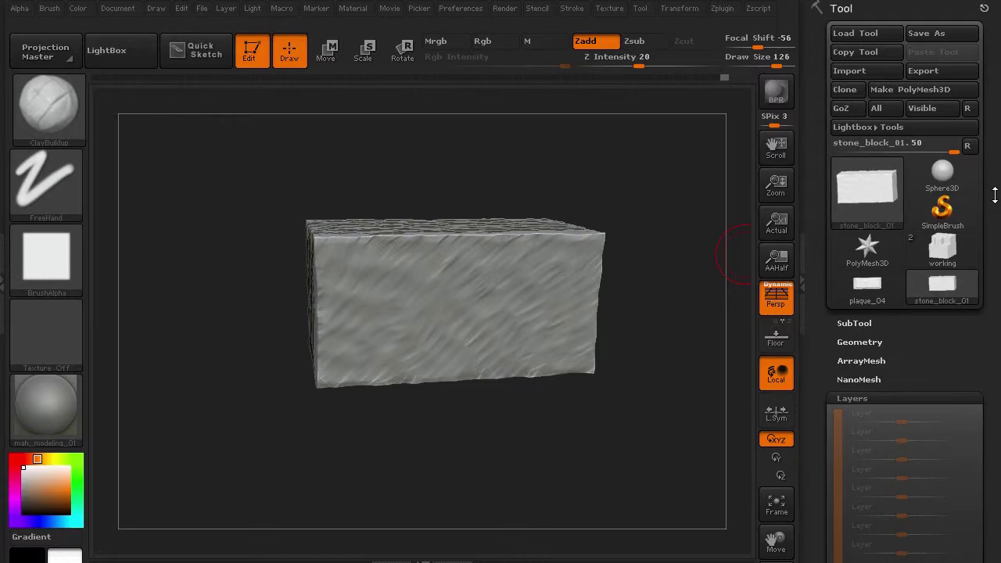
pyautogui.click(929, 35)
pyautogui.click(176, 169)
pyautogui.doubleClick(148, 259)
pyautogui.press('BackSpace')
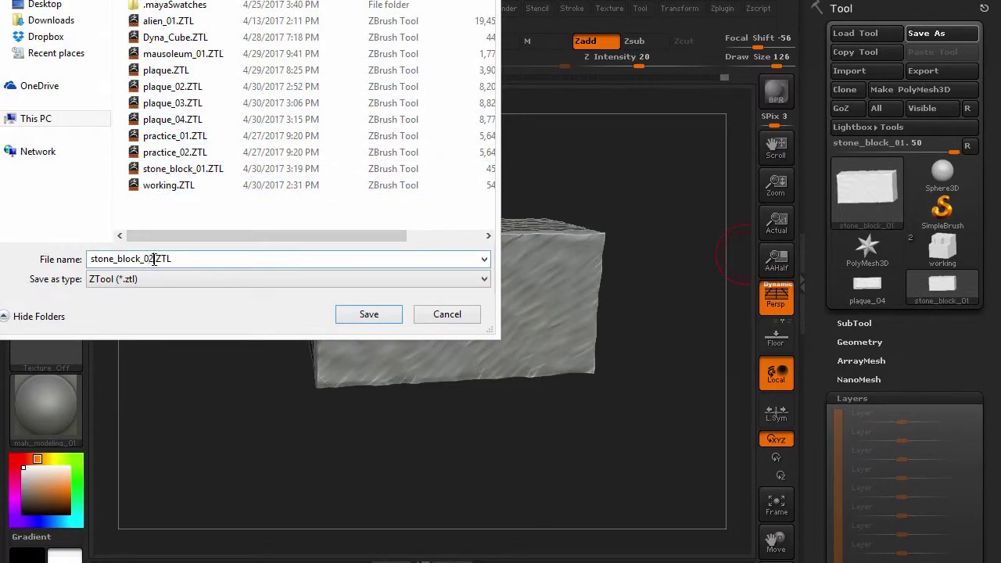
pyautogui.click(351, 314)
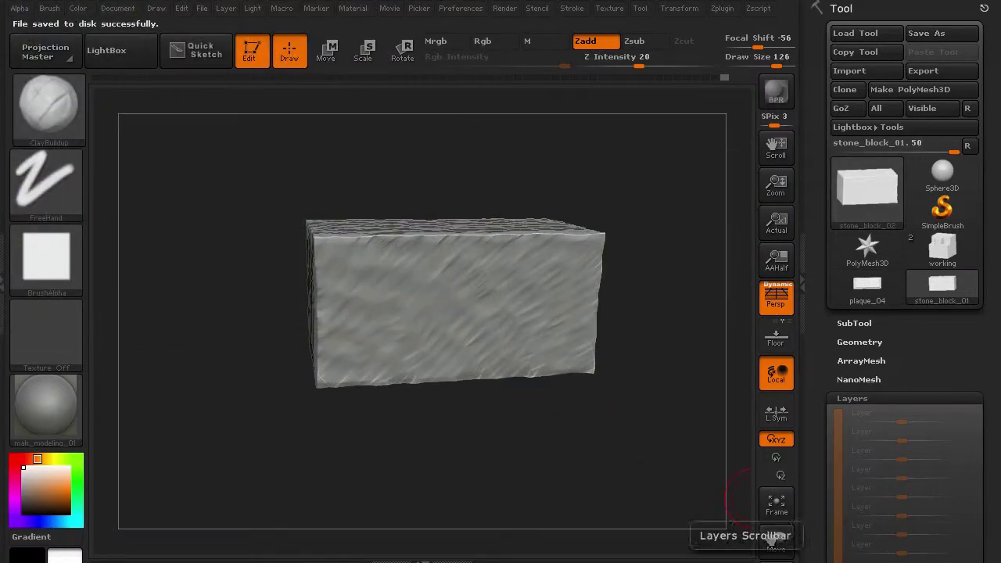